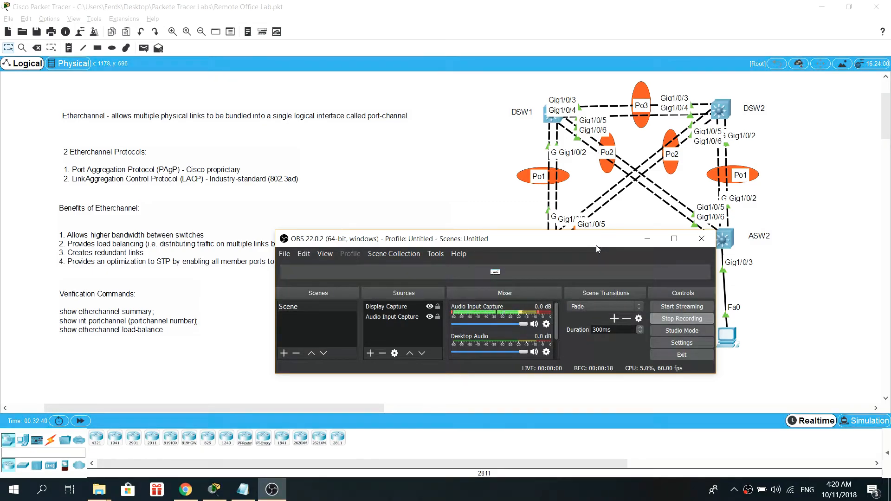
Step: Bring up the Etherchannel configuration notes and resize the notes window for reading
{"action": "left_click", "coordinate": [648, 238]}
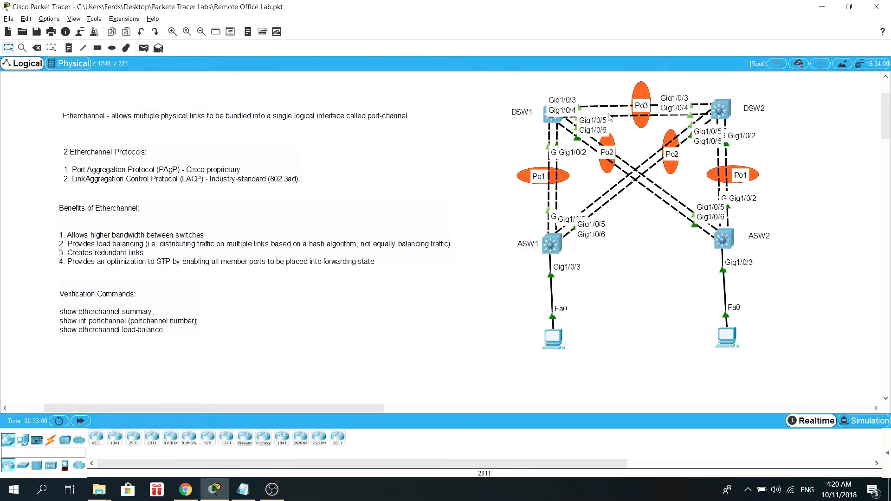
{"action": "left_click", "coordinate": [239, 496]}
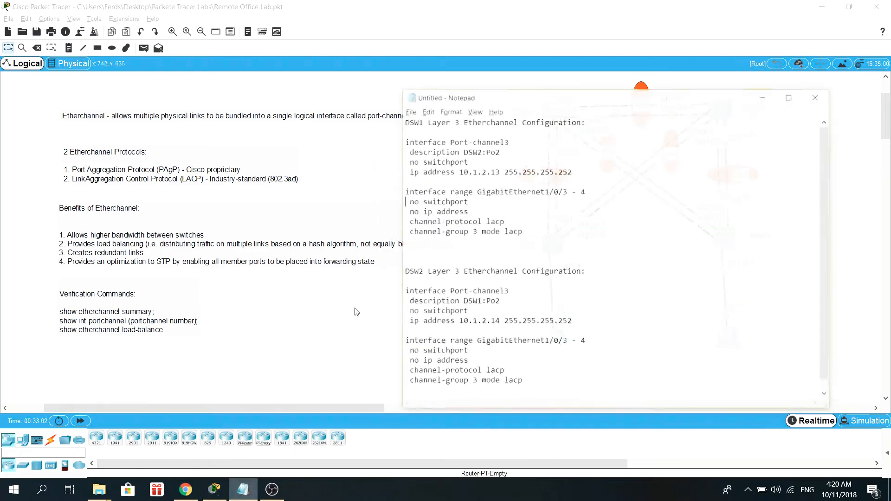
{"action": "left_click_drag", "start_coordinate": [578, 51], "coordinate": [478, 54]}
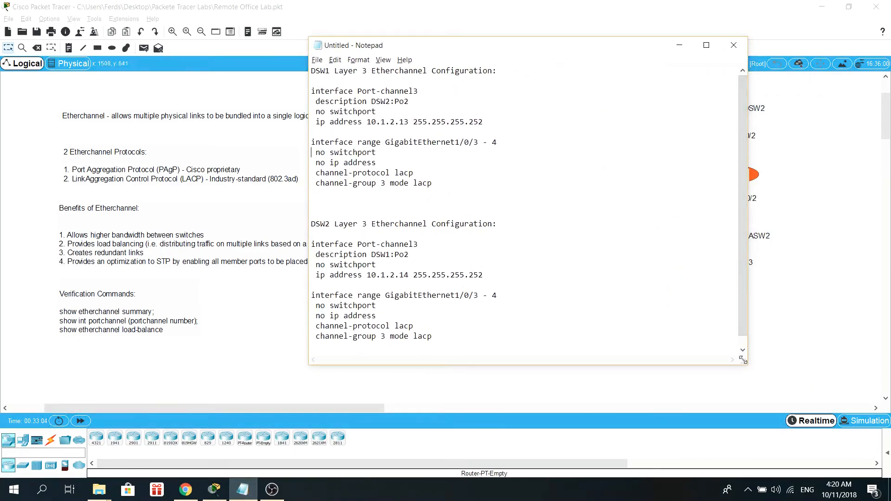
{"action": "left_click_drag", "start_coordinate": [746, 363], "coordinate": [764, 382]}
{"action": "left_click", "coordinate": [520, 275]}
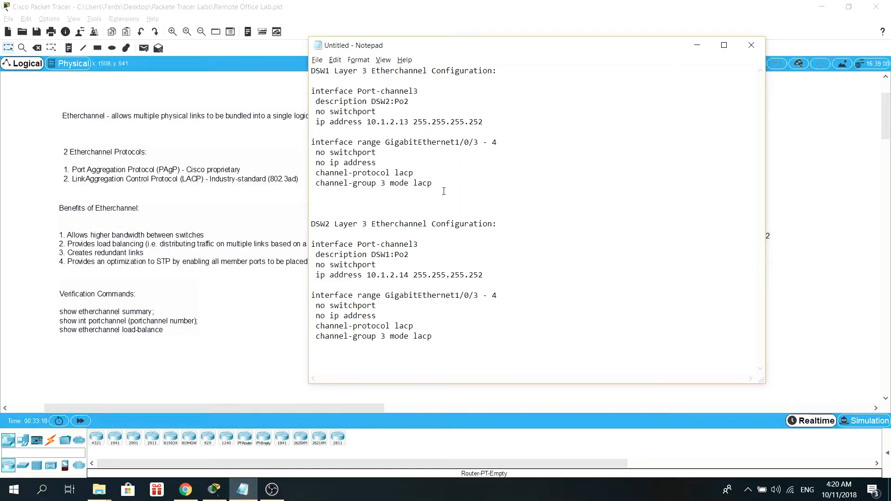
Step: Review the DSW1 and DSW2 Layer 3 Etherchannel configuration sections by highlighting each block and the DSW2 IP address
{"action": "left_click_drag", "start_coordinate": [451, 190], "coordinate": [316, 71]}
{"action": "left_click", "coordinate": [408, 121]}
{"action": "left_click_drag", "start_coordinate": [449, 188], "coordinate": [306, 96]}
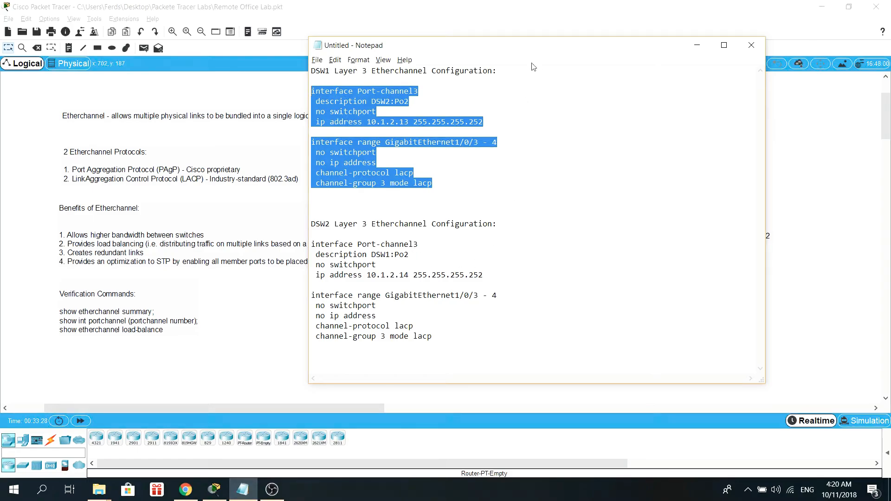
{"action": "left_click_drag", "start_coordinate": [537, 53], "coordinate": [541, 53]}
{"action": "left_click_drag", "start_coordinate": [450, 333], "coordinate": [291, 220]}
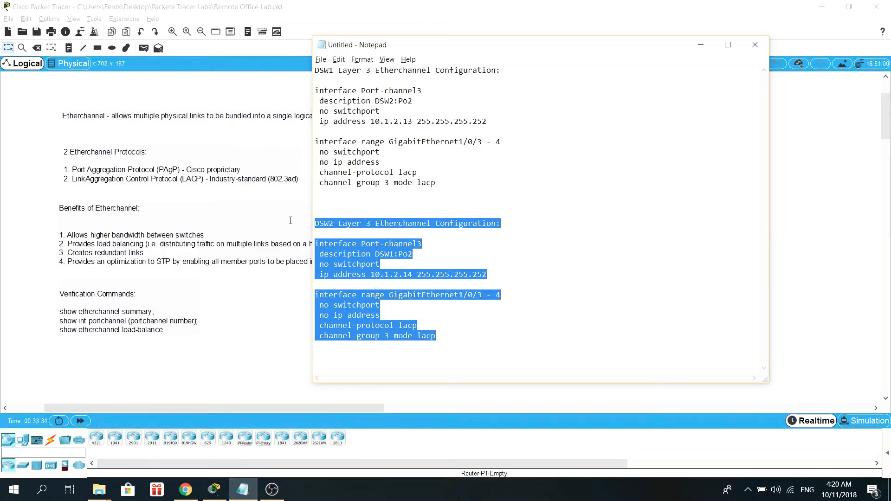
{"action": "left_click", "coordinate": [458, 283]}
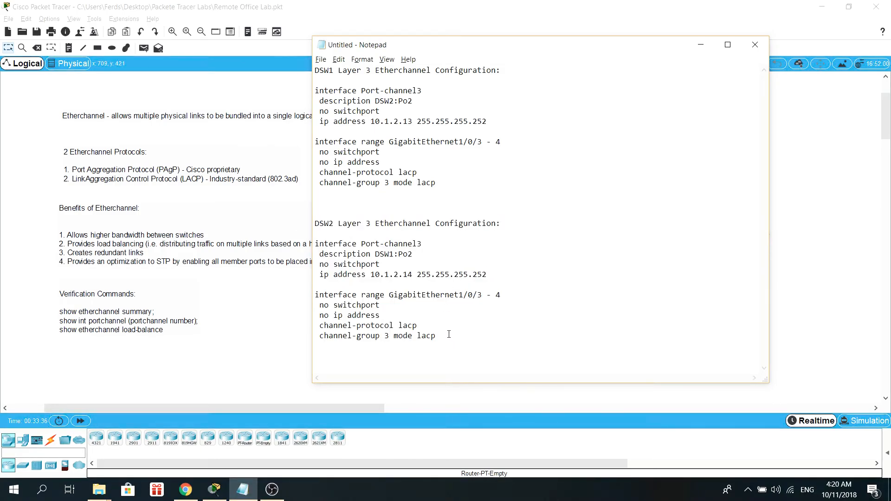
{"action": "left_click_drag", "start_coordinate": [449, 334], "coordinate": [282, 215]}
{"action": "left_click", "coordinate": [450, 223]}
{"action": "double_click", "coordinate": [414, 274]}
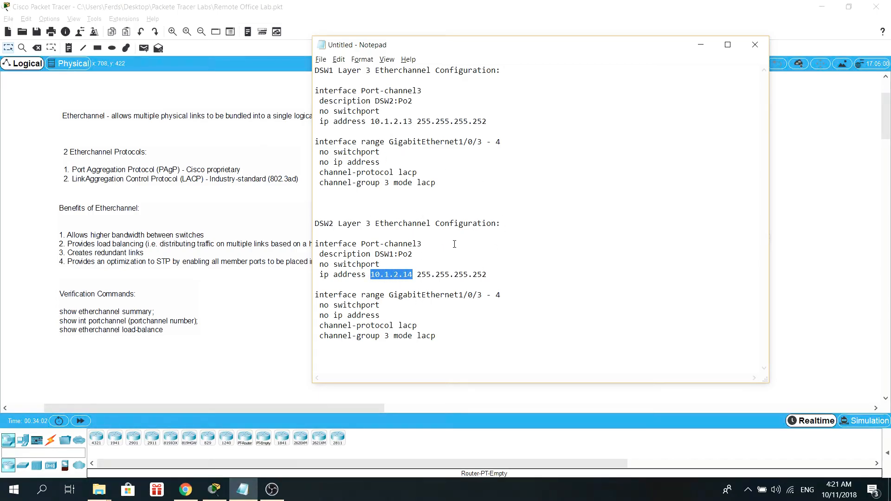
{"action": "left_click", "coordinate": [483, 256]}
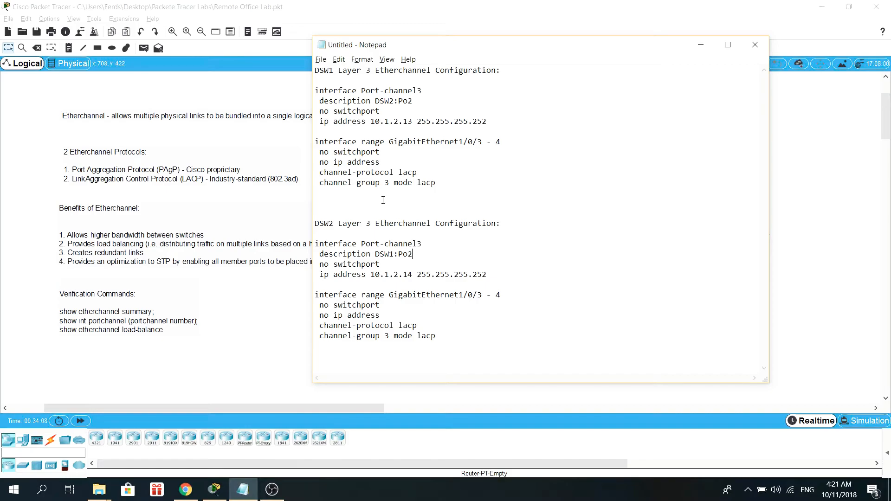
Step: Open the DSW1 switch's command-line interface and place it beside the configuration notes
{"action": "left_click", "coordinate": [215, 490]}
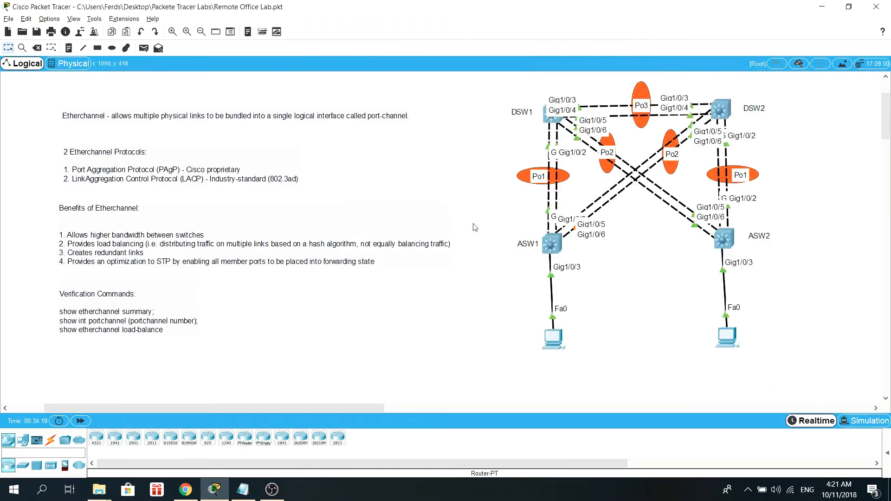
{"action": "left_click", "coordinate": [553, 115]}
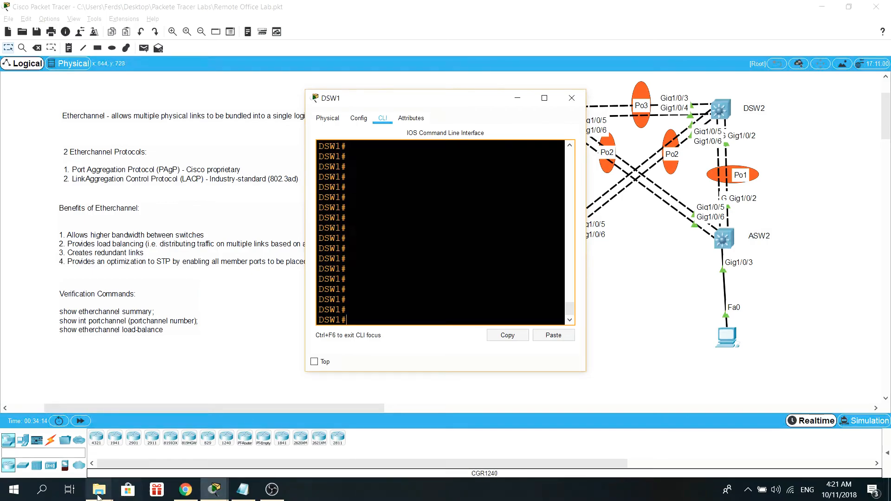
{"action": "left_click", "coordinate": [243, 490]}
{"action": "left_click_drag", "start_coordinate": [464, 40], "coordinate": [594, 79]}
{"action": "left_click_drag", "start_coordinate": [380, 101], "coordinate": [154, 62]}
{"action": "left_click", "coordinate": [550, 192]}
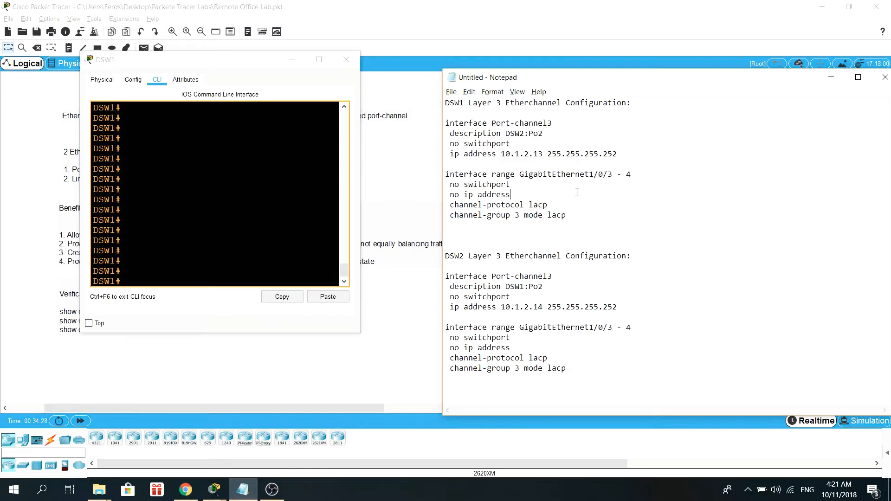
Step: Enter global configuration mode on DSW1 and paste the interface range GigabitEthernet1/0/3 - 4 command from the notes
{"action": "left_click_drag", "start_coordinate": [642, 174], "coordinate": [444, 176]}
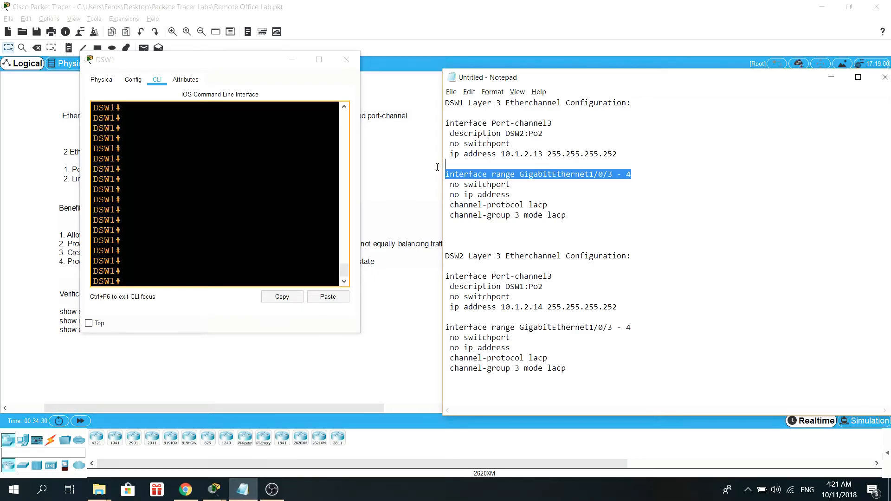
{"action": "right_click", "coordinate": [492, 173]}
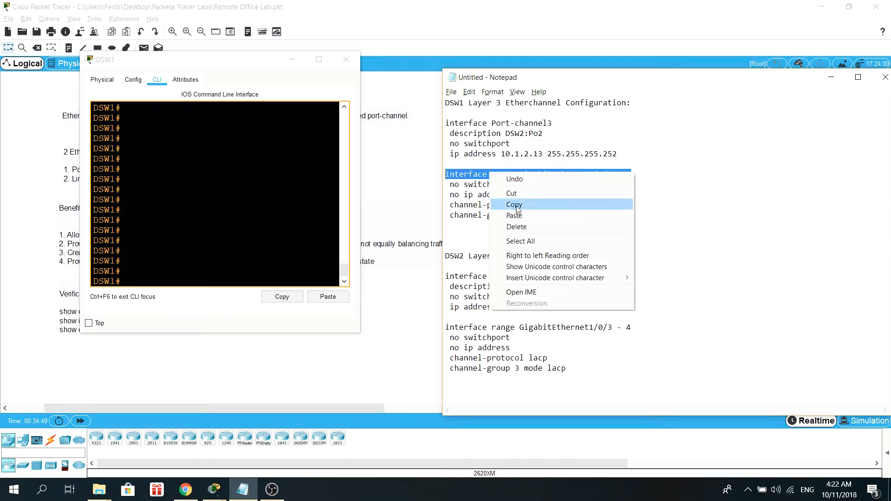
{"action": "left_click", "coordinate": [511, 203]}
{"action": "key", "text": "alt+Tab"}
{"action": "type", "text": "conf t"}
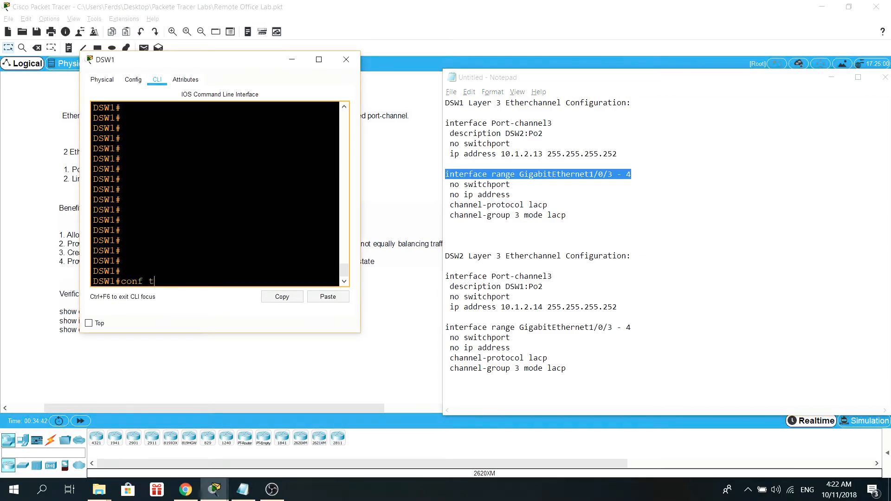
{"action": "key", "text": "Return"}
{"action": "left_click", "coordinate": [328, 297]}
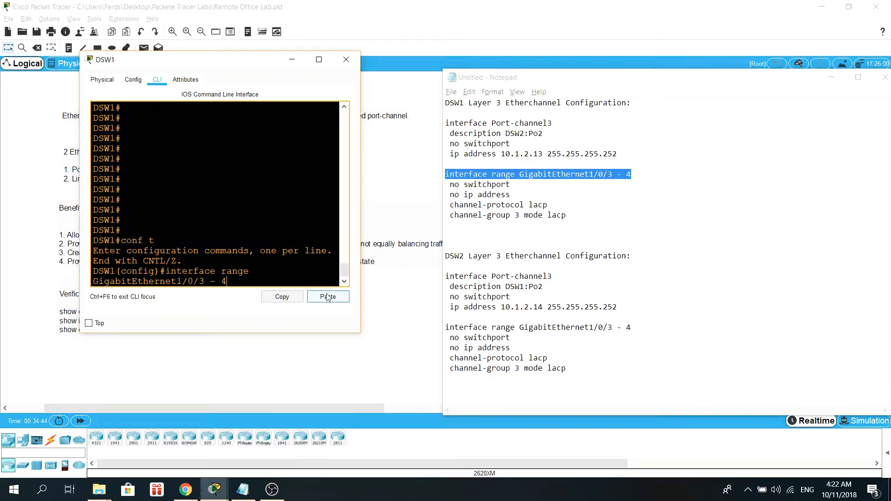
{"action": "left_click_drag", "start_coordinate": [360, 285], "coordinate": [485, 285]}
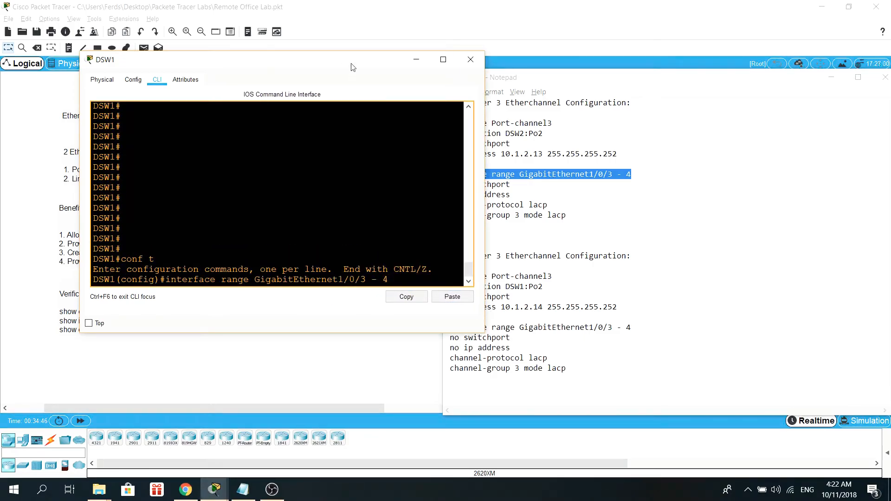
{"action": "left_click_drag", "start_coordinate": [352, 69], "coordinate": [295, 71]}
{"action": "key", "text": "Return"}
{"action": "key", "text": "Return"}
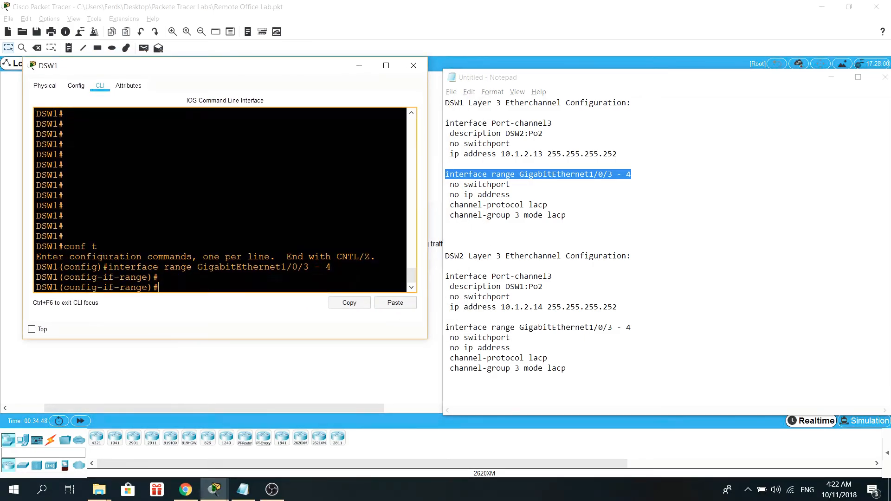
Step: Copy the no switchport line from the notes and apply it to the interface range
{"action": "left_click", "coordinate": [589, 225]}
{"action": "left_click_drag", "start_coordinate": [510, 185], "coordinate": [449, 186]}
{"action": "right_click", "coordinate": [464, 183]}
{"action": "left_click", "coordinate": [487, 213]}
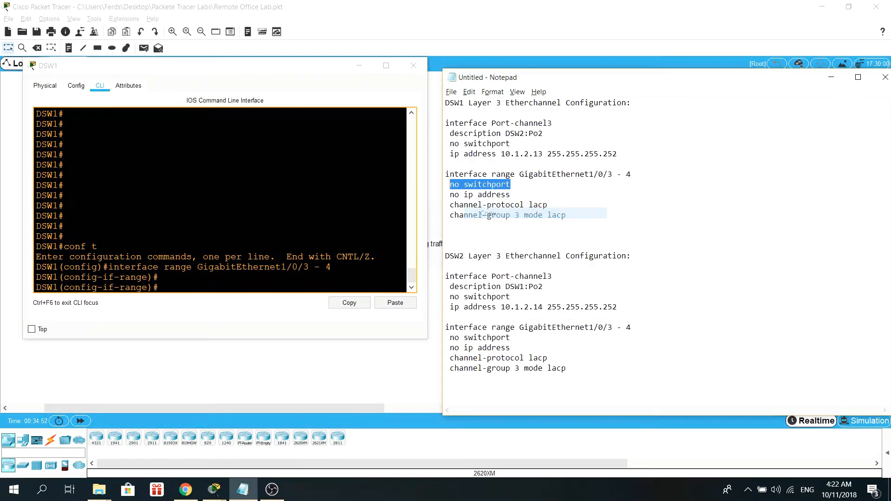
{"action": "left_click", "coordinate": [393, 304]}
{"action": "left_click", "coordinate": [394, 304]}
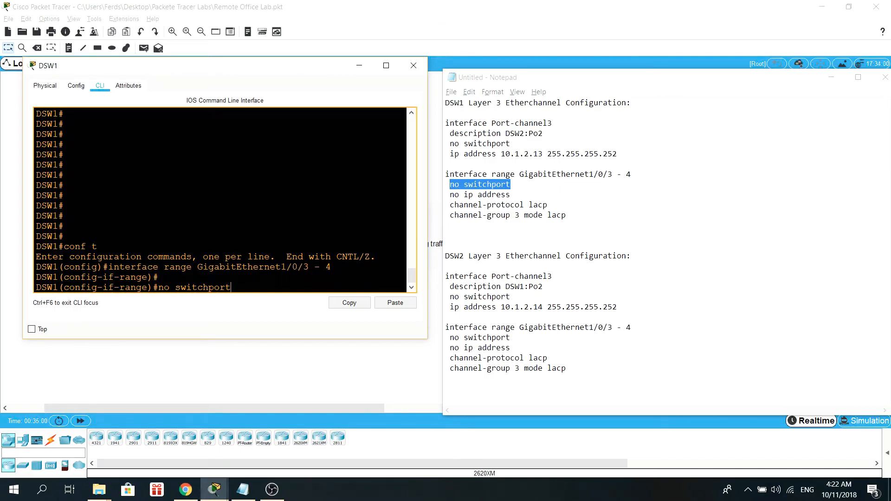
{"action": "key", "text": "Return"}
Step: Copy the no ip address line from the notes and apply it to the interface range
{"action": "left_click", "coordinate": [652, 246]}
{"action": "left_click_drag", "start_coordinate": [507, 195], "coordinate": [450, 195]}
{"action": "right_click", "coordinate": [466, 195]}
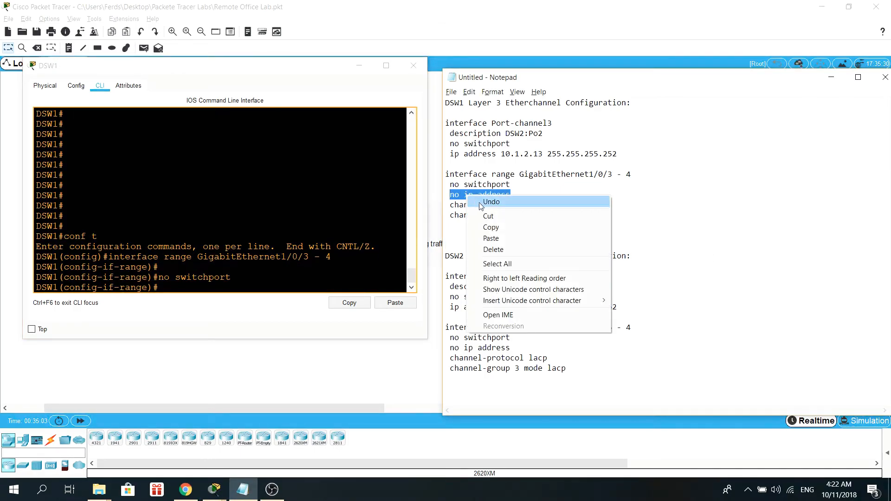
{"action": "left_click", "coordinate": [487, 227]}
{"action": "left_click", "coordinate": [306, 286]}
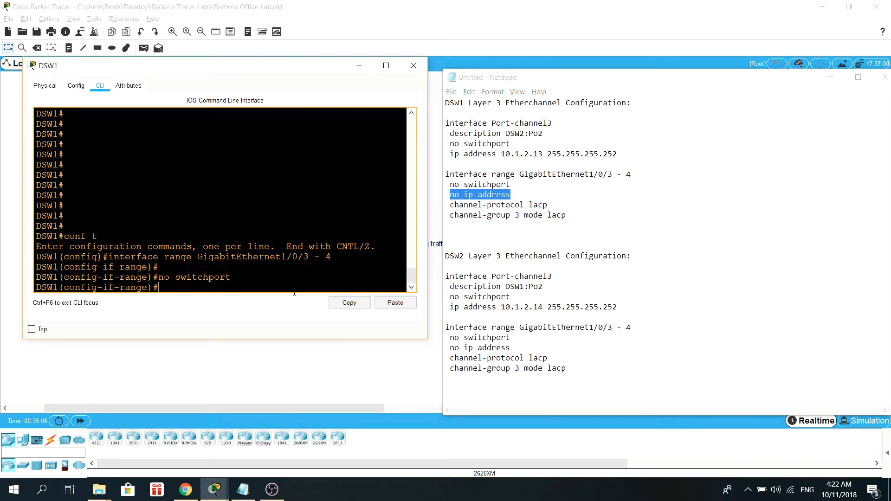
{"action": "left_click", "coordinate": [396, 304]}
{"action": "key", "text": "Return"}
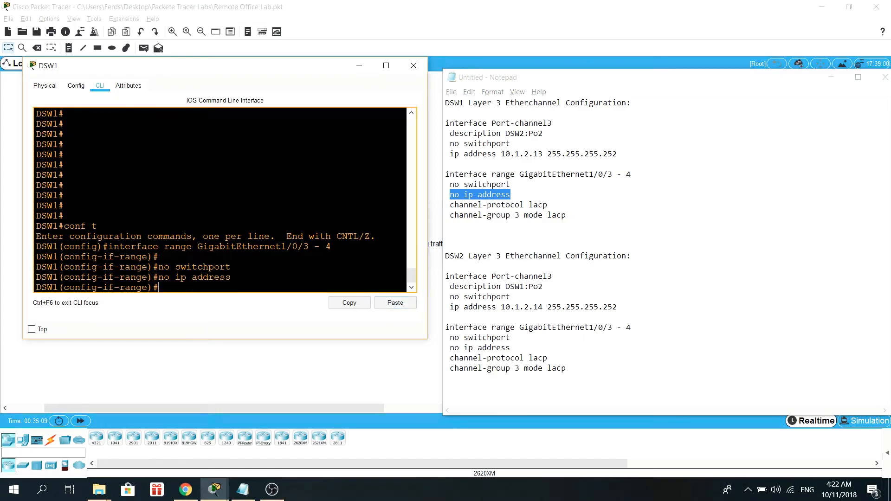
Step: List the available interface-range configuration commands with the help query and review the channel options
{"action": "left_click_drag", "start_coordinate": [548, 204], "coordinate": [449, 205]}
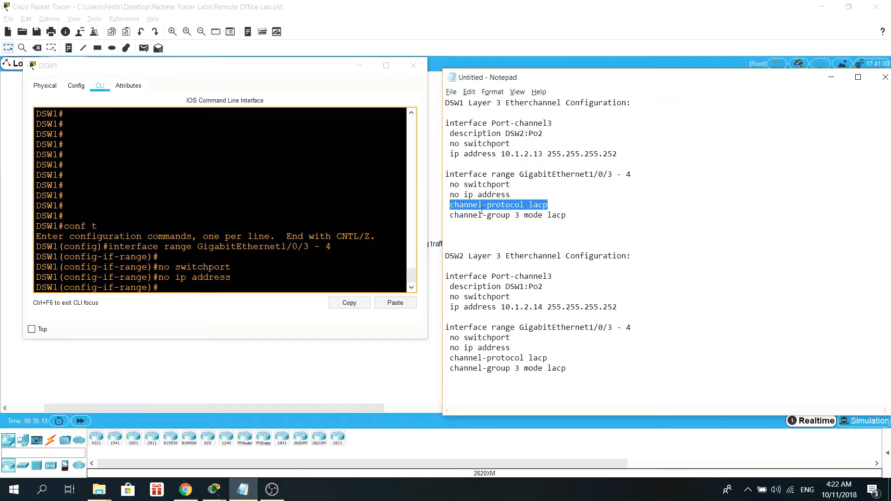
{"action": "left_click", "coordinate": [207, 292]}
{"action": "type", "text": "?"}
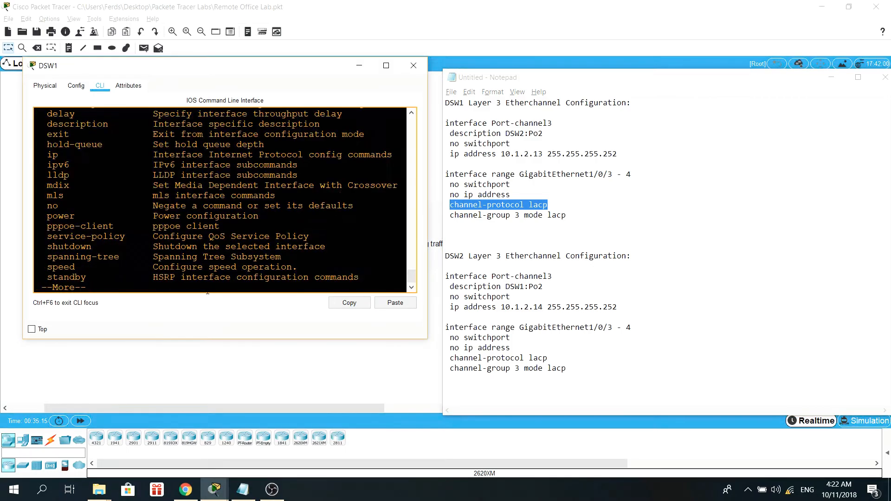
{"action": "key", "text": "space"}
{"action": "scroll", "coordinate": [208, 278], "scroll_direction": "up", "scroll_amount": 2}
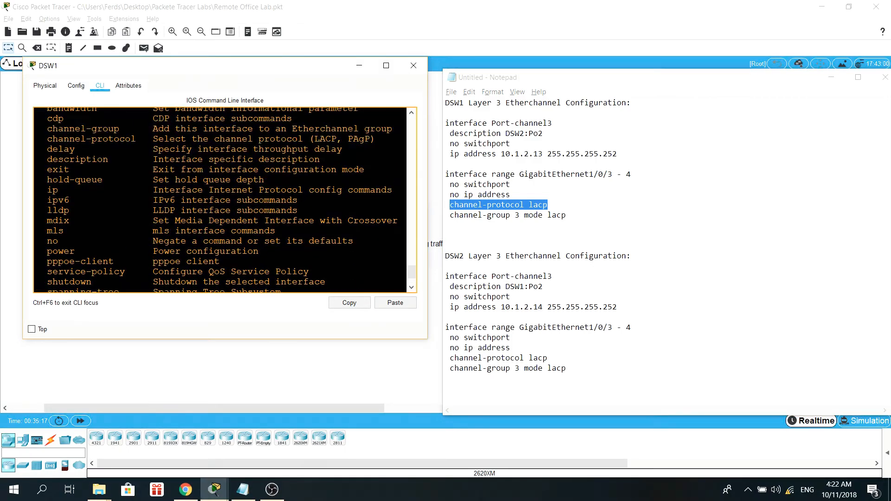
{"action": "scroll", "coordinate": [223, 199], "scroll_direction": "up", "scroll_amount": 3}
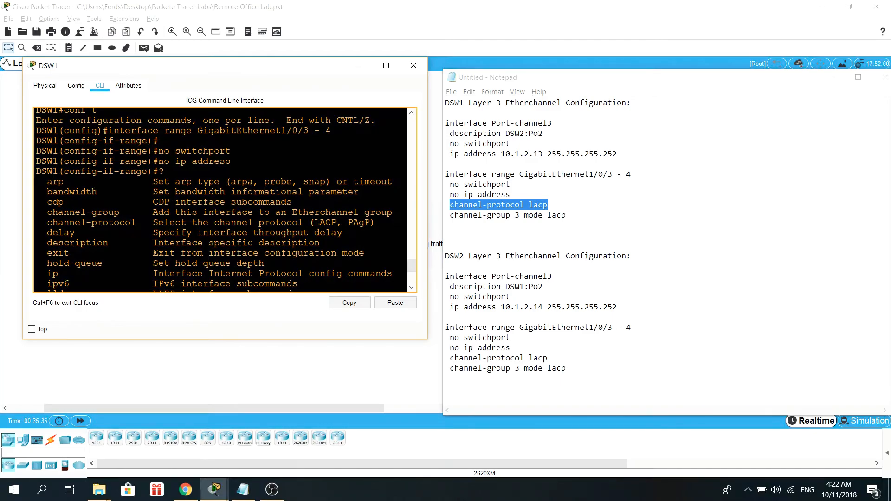
{"action": "left_click", "coordinate": [550, 215]}
{"action": "left_click_drag", "start_coordinate": [551, 205], "coordinate": [462, 207]}
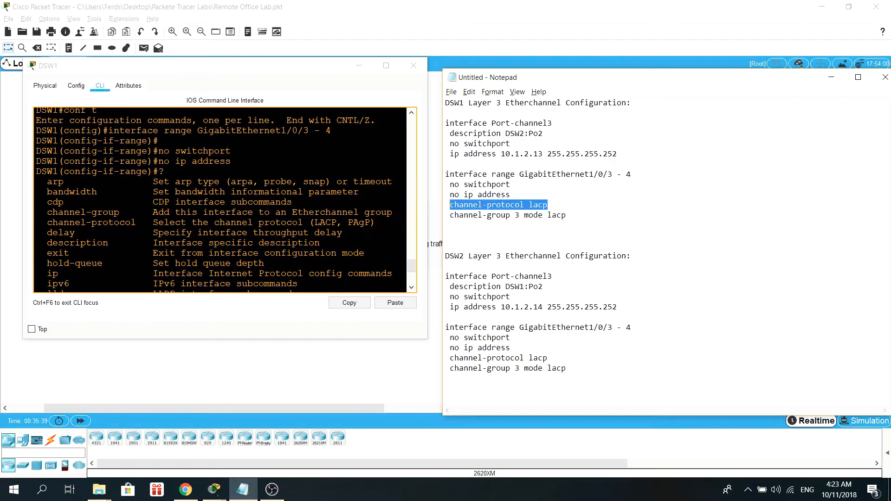
{"action": "left_click", "coordinate": [241, 132]}
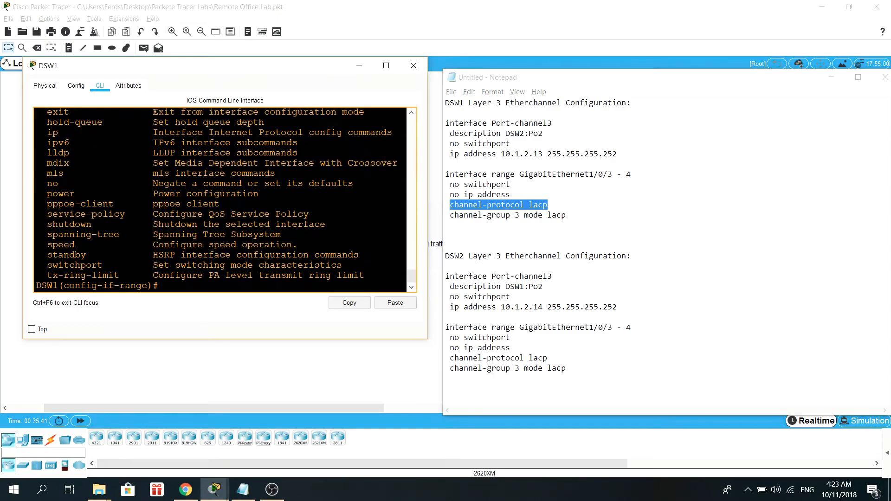
Step: Set the channel protocol to LACP on the interface range
{"action": "key", "text": "Return"}
{"action": "key", "text": "Return"}
{"action": "type", "text": "channel-por"}
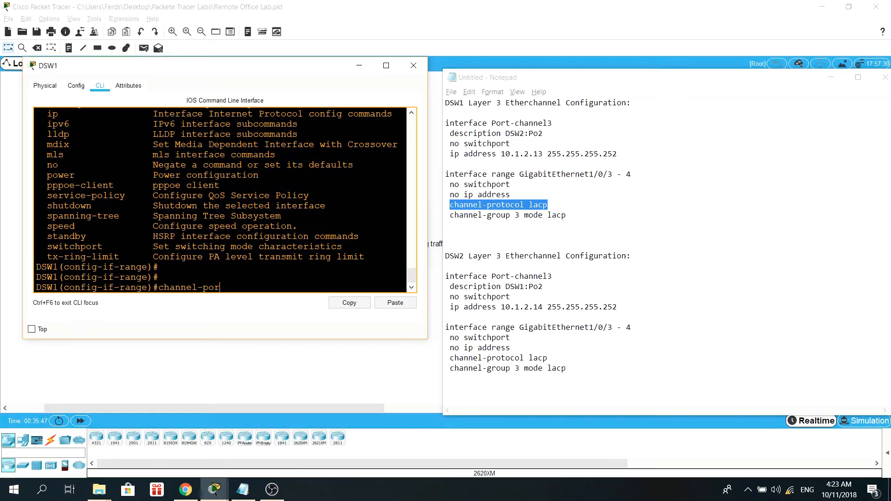
{"action": "key", "text": "BackSpace"}
{"action": "key", "text": "BackSpace"}
{"action": "type", "text": "ro"}
{"action": "key", "text": "Tab"}
{"action": "type", "text": "la"}
{"action": "key", "text": "Tab"}
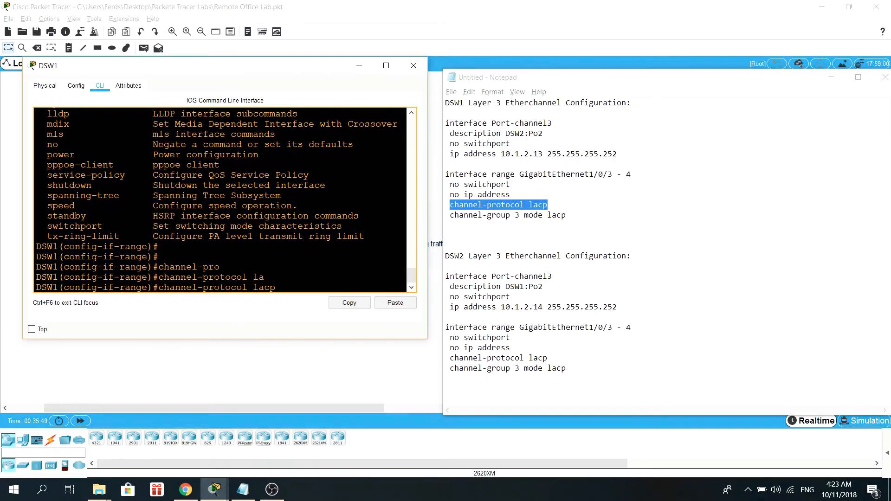
{"action": "key", "text": "Return"}
Step: Assign the interface range to channel group 3 in active mode
{"action": "key", "text": "Tab"}
{"action": "type", "text": "nel-group"}
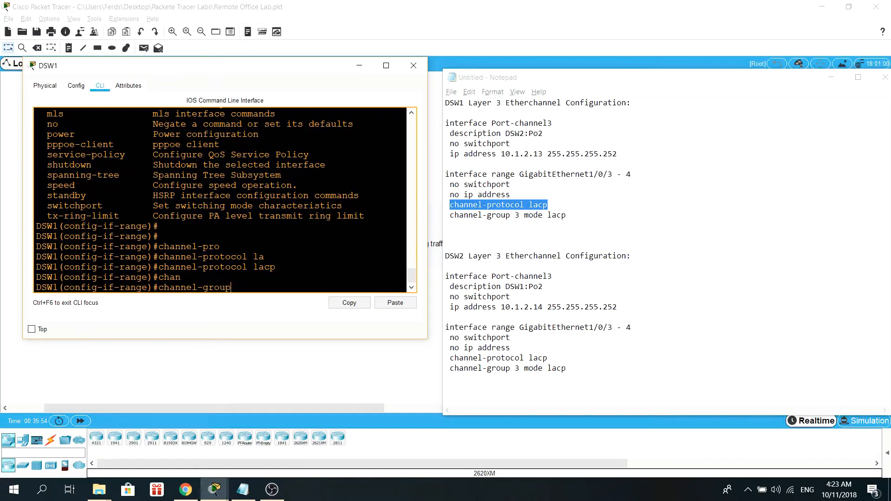
{"action": "key", "text": "Tab"}
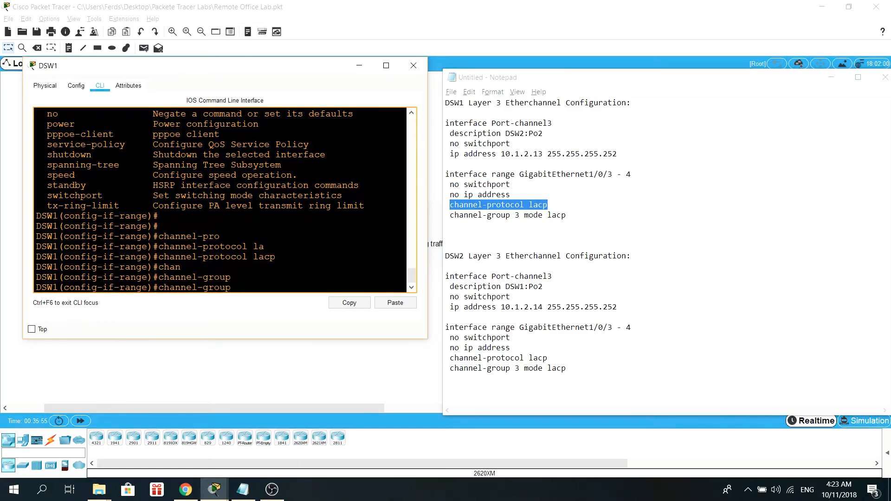
{"action": "type", "text": "3 mode"}
{"action": "key", "text": "Tab"}
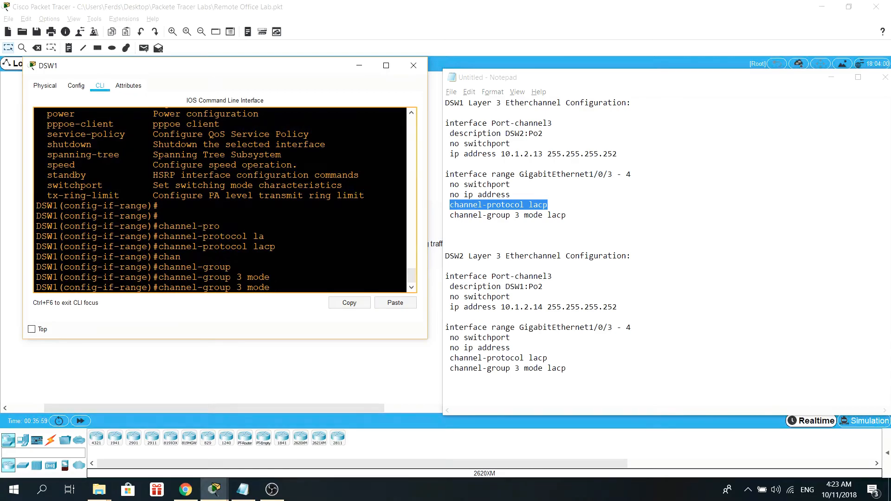
{"action": "type", "text": "ac"}
{"action": "key", "text": "Tab"}
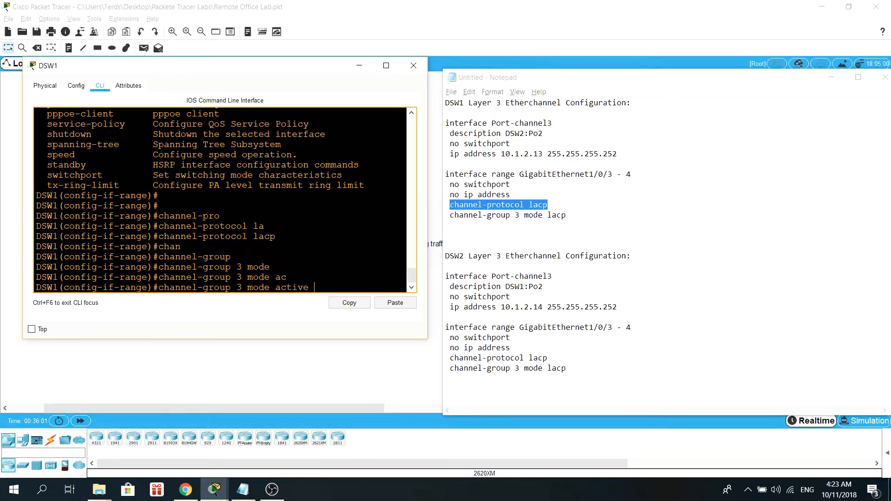
{"action": "key", "text": "Return"}
Step: Change the DSW1 channel-group line in the notes from mode lacp to mode active
{"action": "left_click", "coordinate": [579, 223]}
{"action": "double_click", "coordinate": [578, 223]}
{"action": "type", "text": "active"}
{"action": "key", "text": "alt+Tab"}
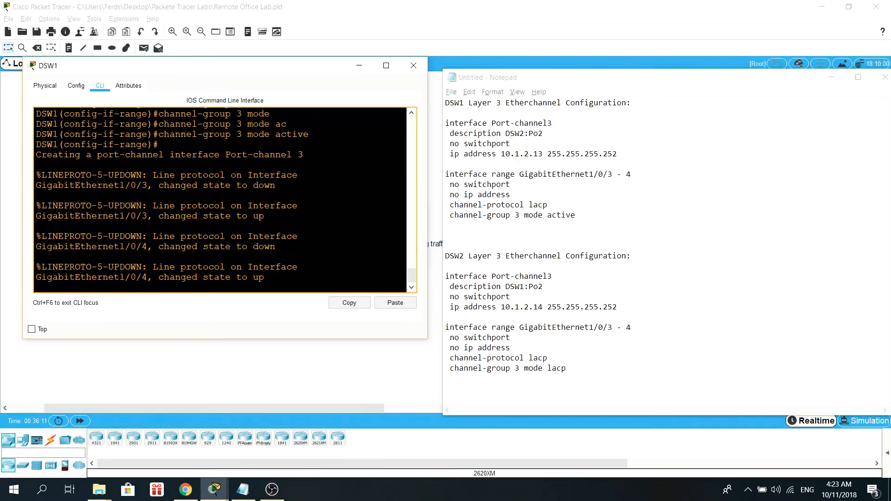
Step: Leave configuration mode on DSW1
{"action": "left_click_drag", "start_coordinate": [247, 155], "coordinate": [304, 155]}
{"action": "left_click", "coordinate": [304, 155]}
{"action": "key", "text": "Return"}
{"action": "type", "text": "end"}
{"action": "key", "text": "Return"}
{"action": "key", "text": "Return"}
Step: Display the brief IP interface status and review the Port-channel and GigabitEthernet entries
{"action": "type", "text": "show r i"}
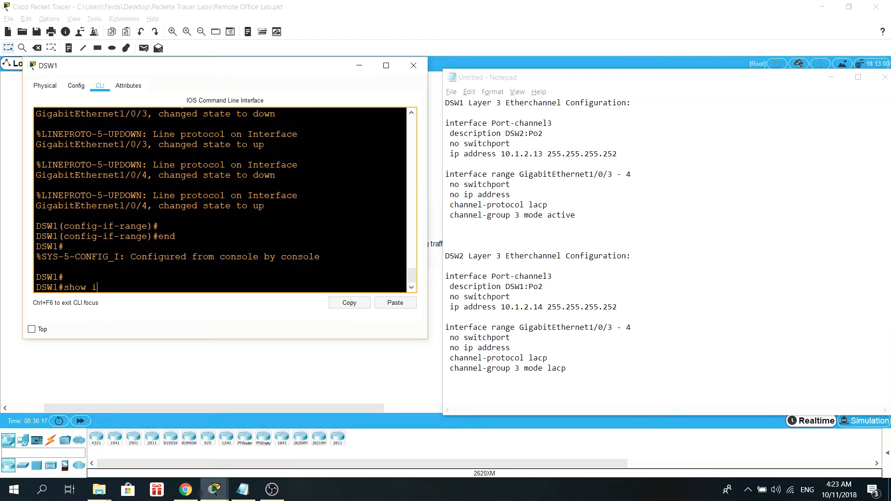
{"action": "type", "text": "pint b"}
{"action": "key", "text": "Return"}
{"action": "key", "text": "space"}
{"action": "scroll", "coordinate": [225, 200], "scroll_direction": "up", "scroll_amount": 5}
{"action": "scroll", "coordinate": [226, 199], "scroll_direction": "up", "scroll_amount": 10}
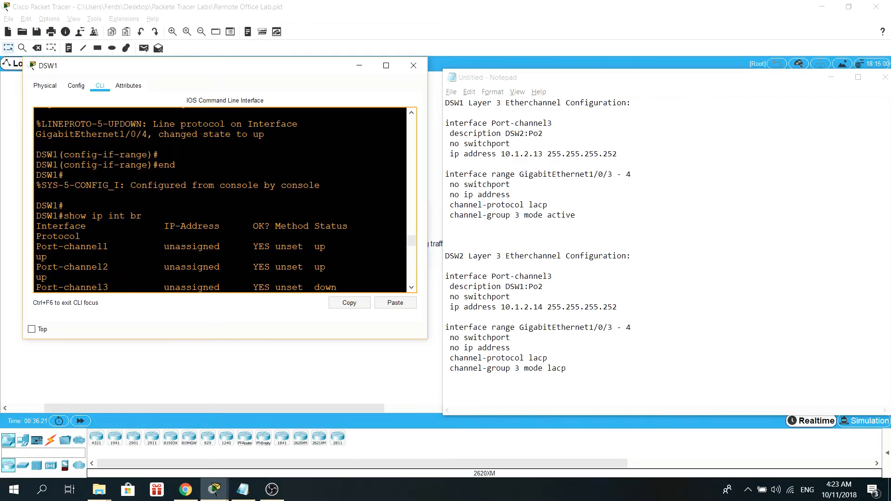
{"action": "scroll", "coordinate": [225, 200], "scroll_direction": "down", "scroll_amount": 2}
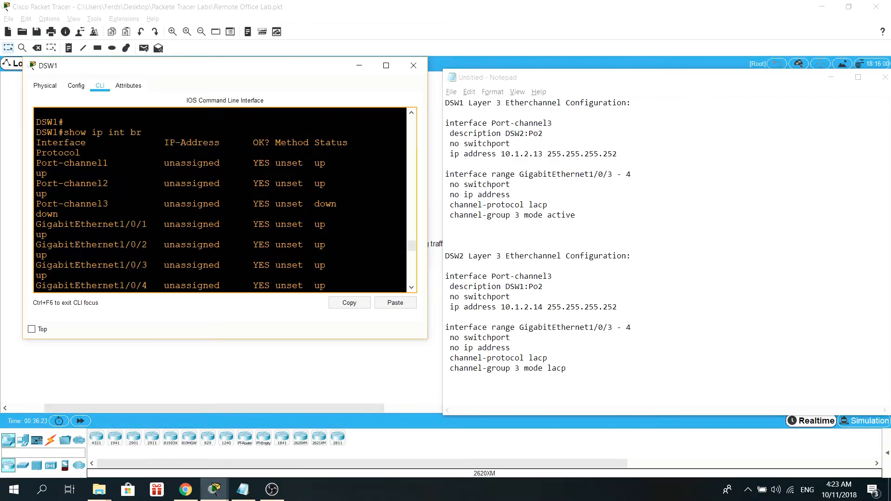
{"action": "left_click_drag", "start_coordinate": [36, 203], "coordinate": [69, 203]}
{"action": "left_click", "coordinate": [69, 204]}
{"action": "scroll", "coordinate": [69, 203], "scroll_direction": "down", "scroll_amount": 15}
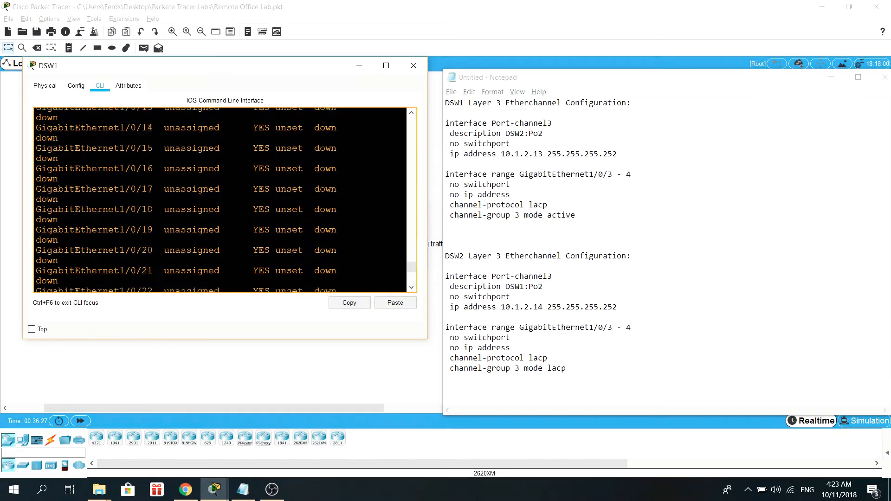
Step: Display the running configuration and review the Port-channel3 section
{"action": "key", "text": "Return"}
{"action": "key", "text": "Return"}
{"action": "type", "text": "shwo"}
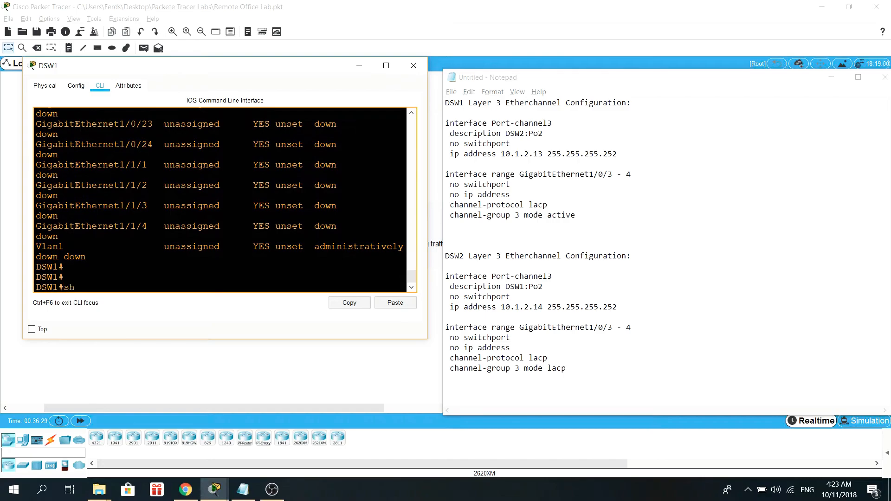
{"action": "key", "text": "BackSpace"}
{"action": "key", "text": "BackSpace"}
{"action": "key", "text": "BackSpace"}
{"action": "type", "text": "ow run"}
{"action": "key", "text": "Return"}
{"action": "key", "text": "space"}
{"action": "key", "text": "space"}
{"action": "scroll", "coordinate": [220, 200], "scroll_direction": "up", "scroll_amount": 2}
{"action": "scroll", "coordinate": [220, 200], "scroll_direction": "up", "scroll_amount": 1}
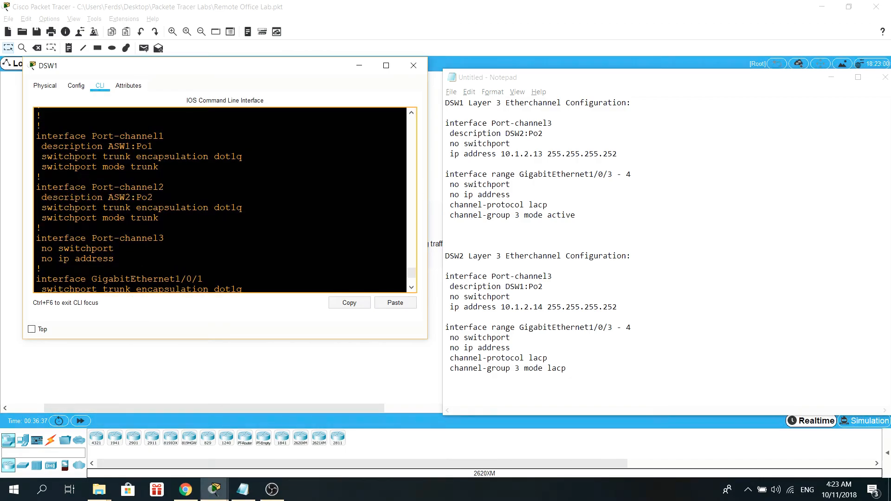
Step: Enter global configuration and open interface Port-channel3 by copying its line from the running configuration
{"action": "left_click_drag", "start_coordinate": [114, 259], "coordinate": [37, 236]}
{"action": "left_click", "coordinate": [91, 249]}
{"action": "left_click_drag", "start_coordinate": [114, 259], "coordinate": [36, 237]}
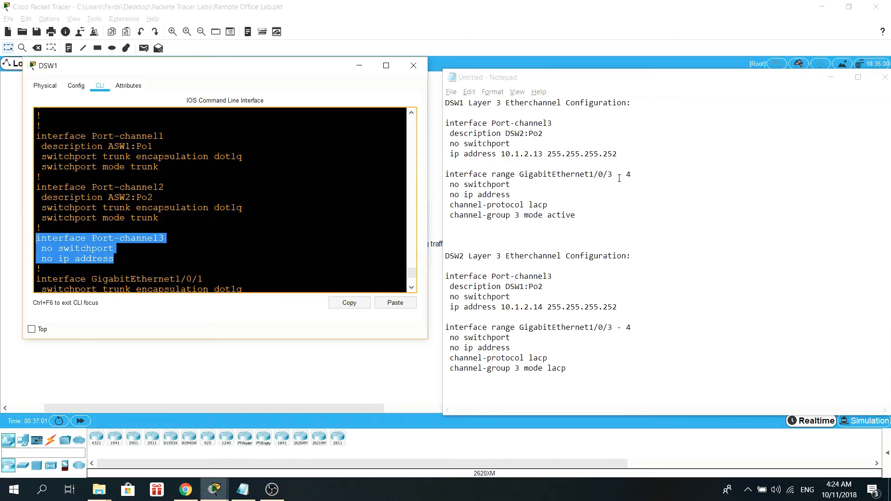
{"action": "left_click", "coordinate": [115, 258]}
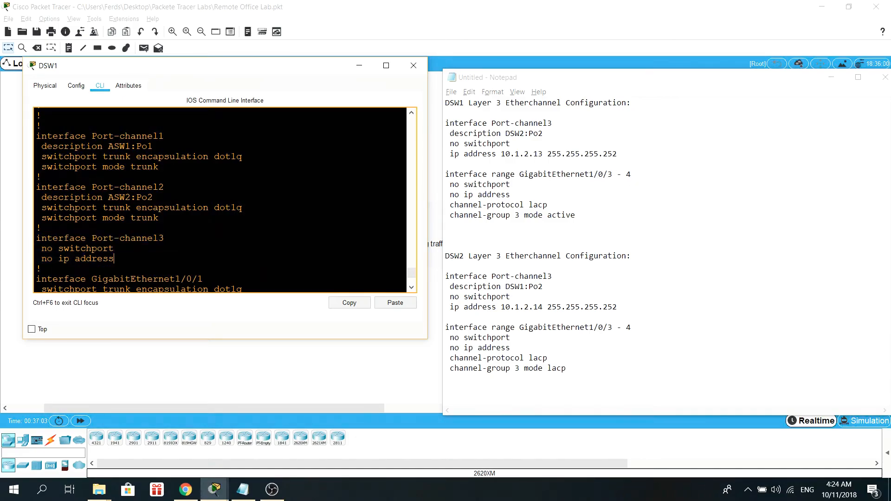
{"action": "left_click_drag", "start_coordinate": [164, 238], "coordinate": [43, 231]}
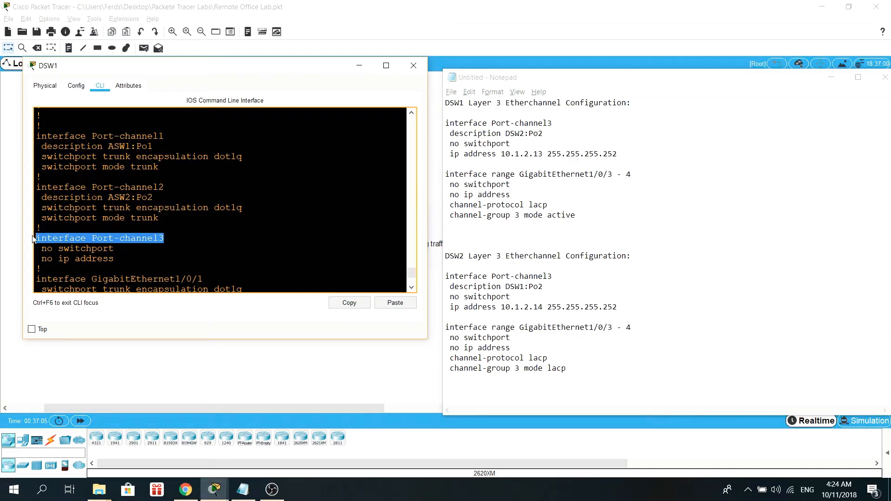
{"action": "right_click", "coordinate": [46, 236]}
{"action": "left_click", "coordinate": [63, 242]}
{"action": "left_click", "coordinate": [84, 237]}
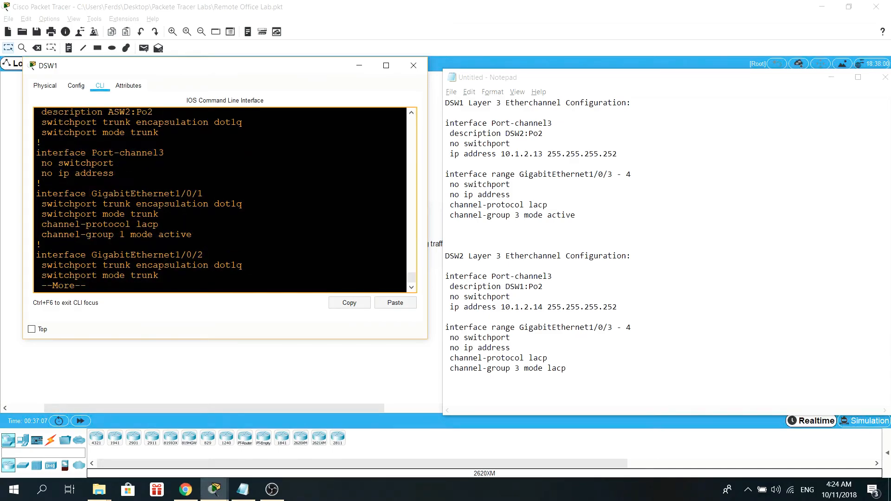
{"action": "type", "text": "qconf t"}
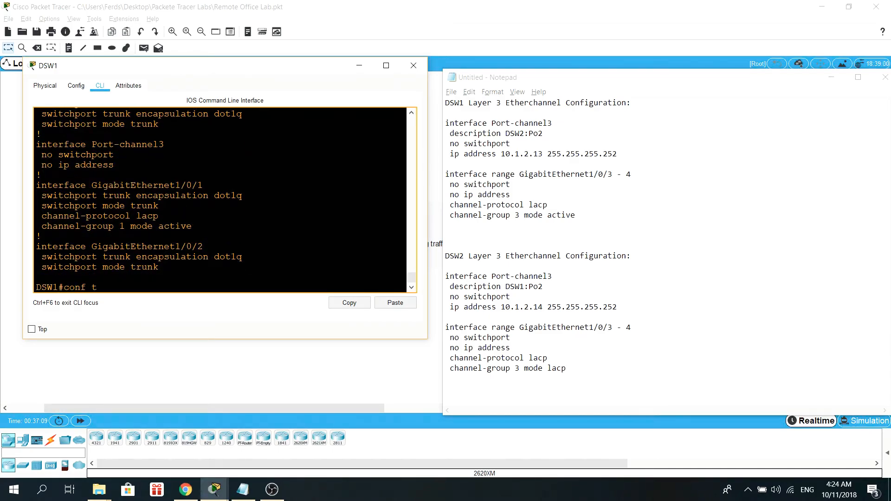
{"action": "key", "text": "Return"}
{"action": "left_click", "coordinate": [395, 303]}
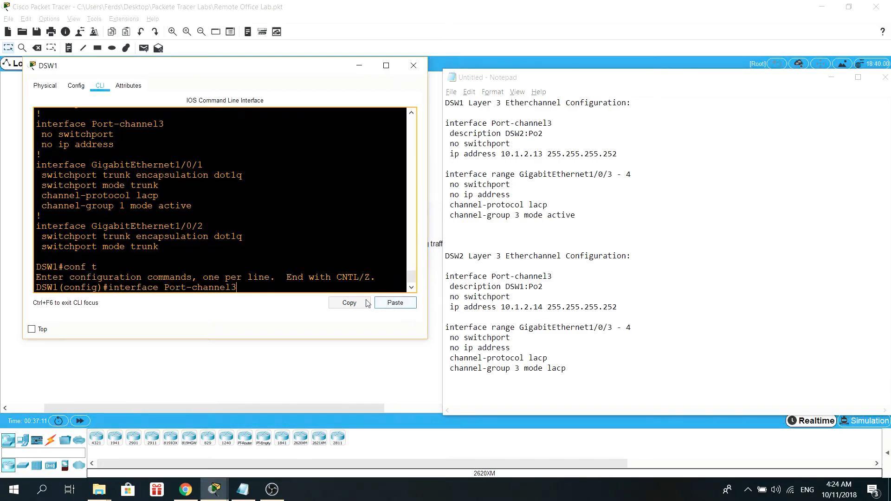
{"action": "key", "text": "Return"}
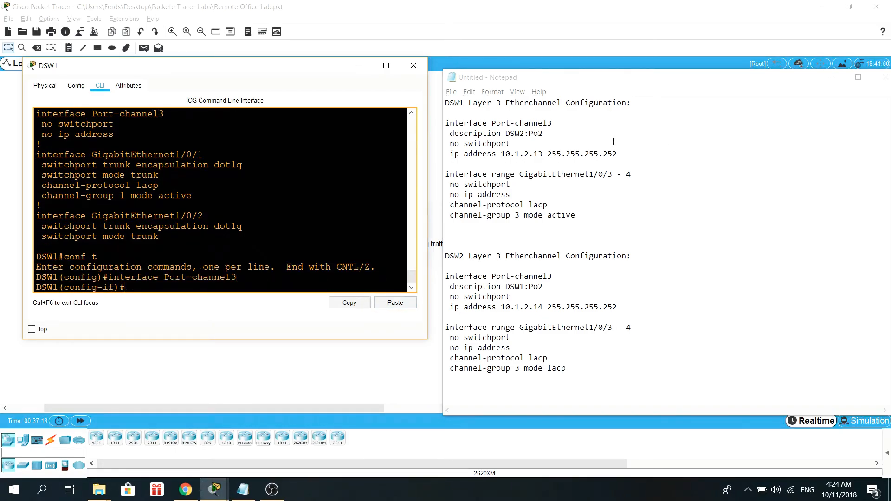
Step: Copy the description DSW2:Po2 line from the notes and apply it to Port-channel3
{"action": "left_click_drag", "start_coordinate": [543, 134], "coordinate": [462, 135]}
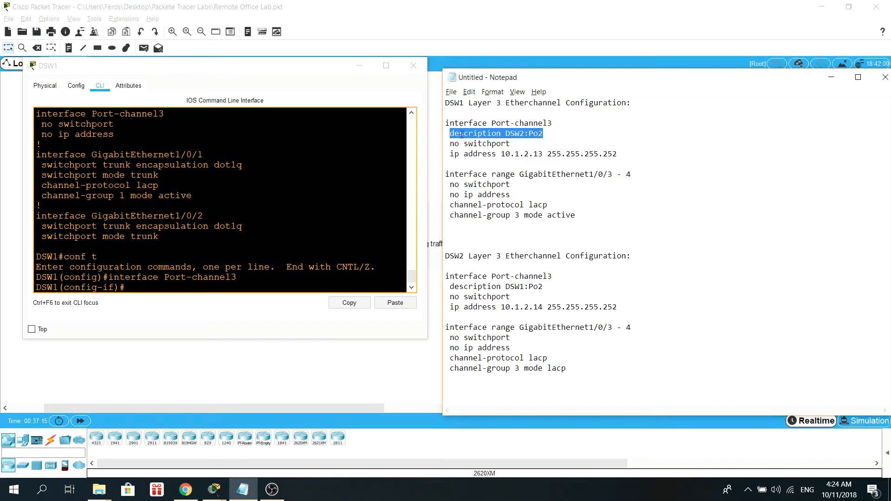
{"action": "right_click", "coordinate": [461, 134]}
{"action": "left_click", "coordinate": [482, 168]}
{"action": "left_click", "coordinate": [395, 303]}
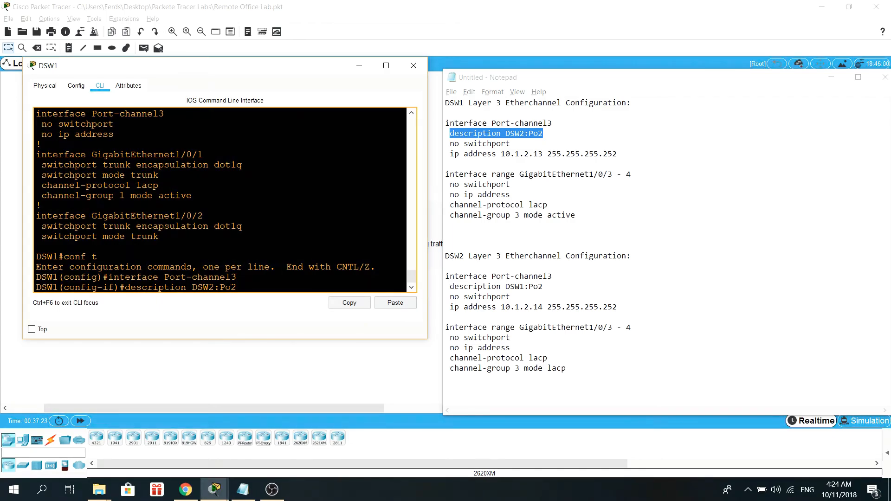
{"action": "key", "text": "Return"}
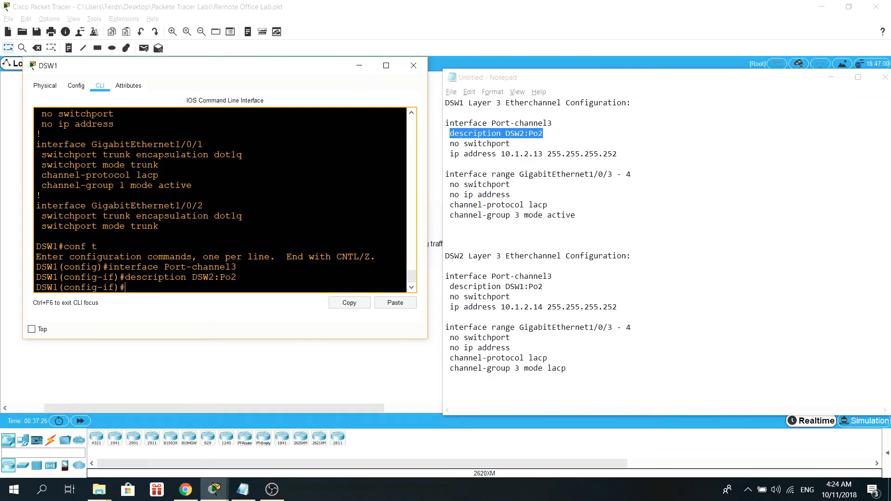
Step: Apply no switchport to Port-channel3 and review its running configuration
{"action": "type", "text": "no sw"}
{"action": "key", "text": "Tab"}
{"action": "key", "text": "Return"}
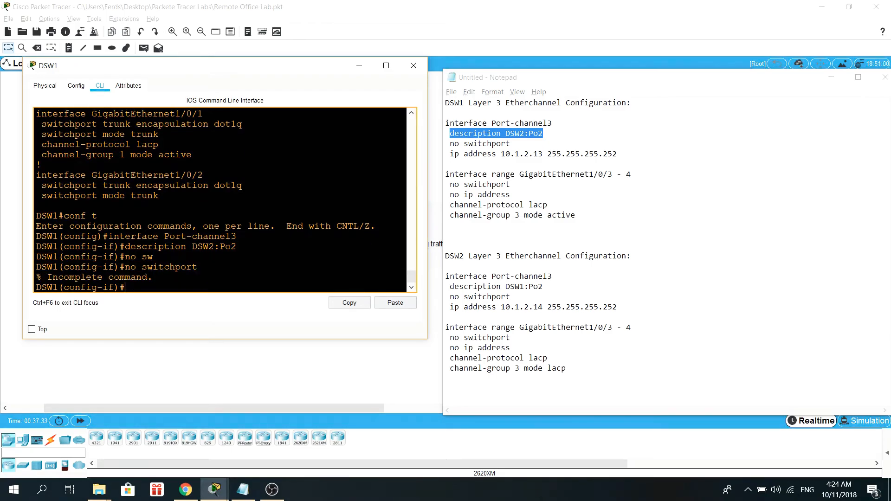
{"action": "scroll", "coordinate": [221, 199], "scroll_direction": "up", "scroll_amount": 7}
{"action": "scroll", "coordinate": [221, 199], "scroll_direction": "down", "scroll_amount": 3}
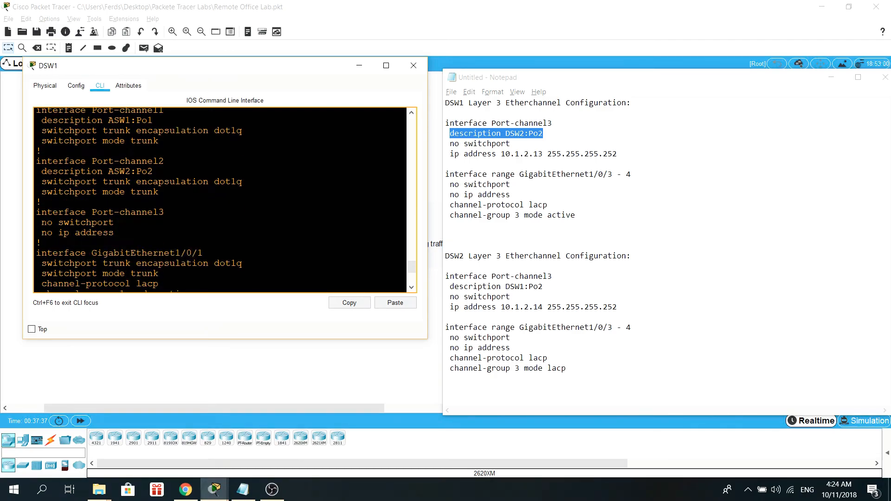
{"action": "scroll", "coordinate": [221, 200], "scroll_direction": "down", "scroll_amount": 3}
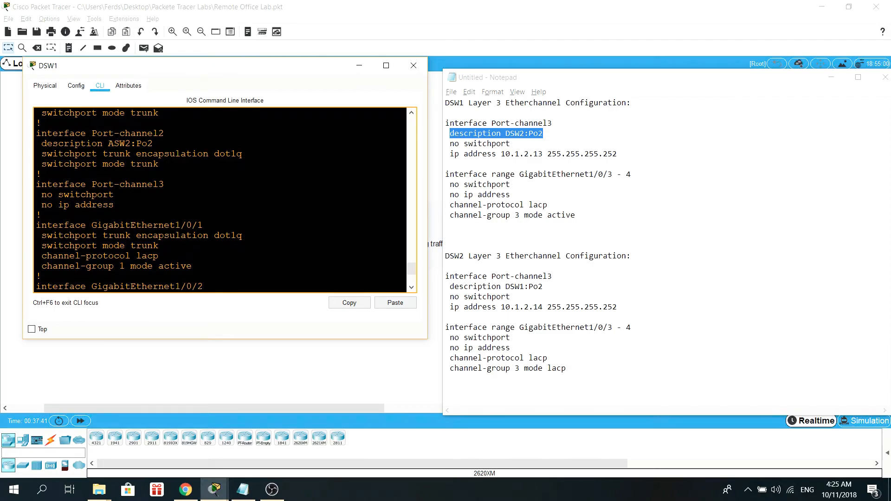
Step: Apply the ip address 10.1.2.13 255.255.255.252 line from the notes to Port-channel3 and leave configuration mode
{"action": "left_click", "coordinate": [617, 154]}
{"action": "left_click_drag", "start_coordinate": [617, 153], "coordinate": [445, 154]}
{"action": "right_click", "coordinate": [476, 153]}
{"action": "left_click", "coordinate": [497, 184]}
{"action": "scroll", "coordinate": [221, 199], "scroll_direction": "down", "scroll_amount": 4}
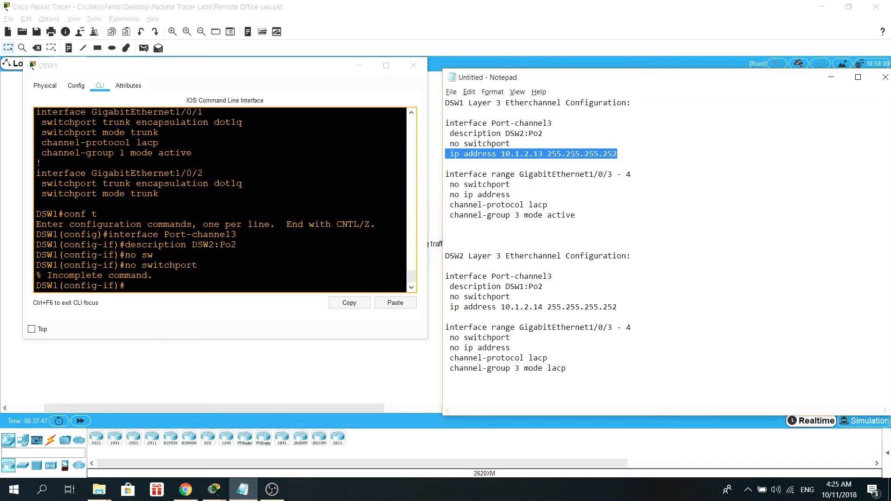
{"action": "left_click", "coordinate": [395, 303]}
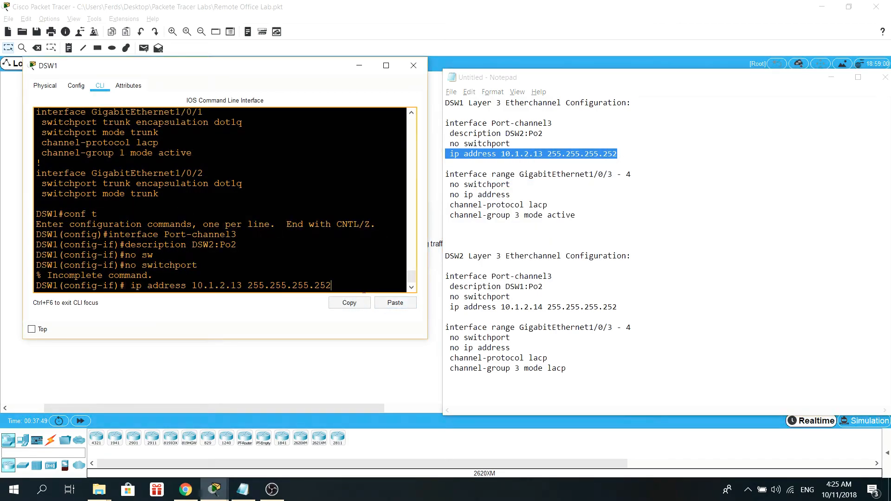
{"action": "key", "text": "Return"}
{"action": "key", "text": "Return"}
{"action": "type", "text": "end"}
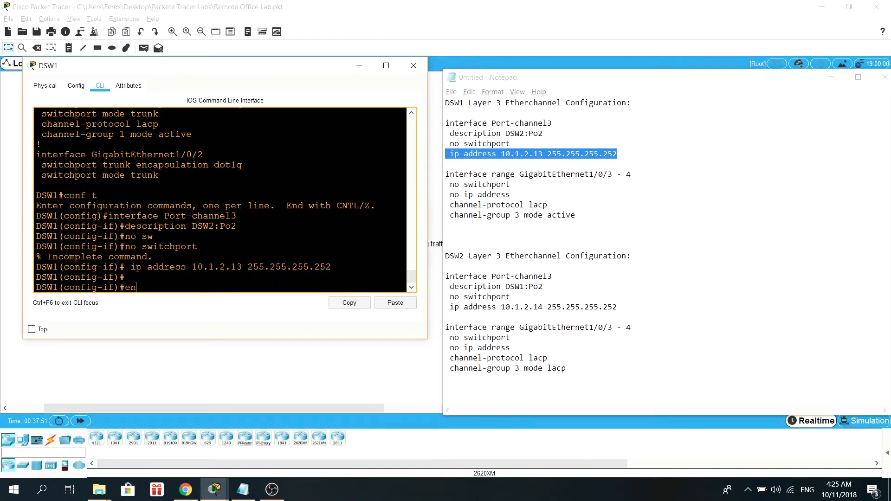
{"action": "key", "text": "Return"}
{"action": "key", "text": "Return"}
{"action": "key", "text": "Return"}
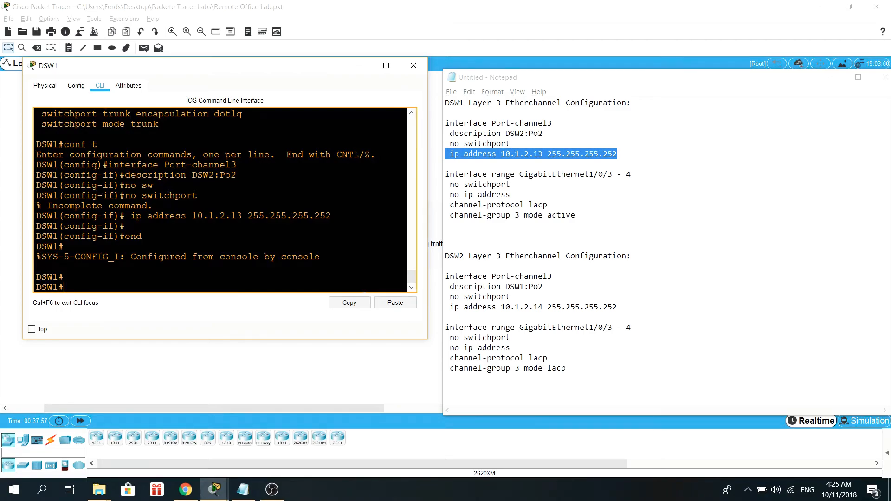
Step: Open DSW2's command line and enter global configuration mode, returning to the notes
{"action": "left_click", "coordinate": [216, 490]}
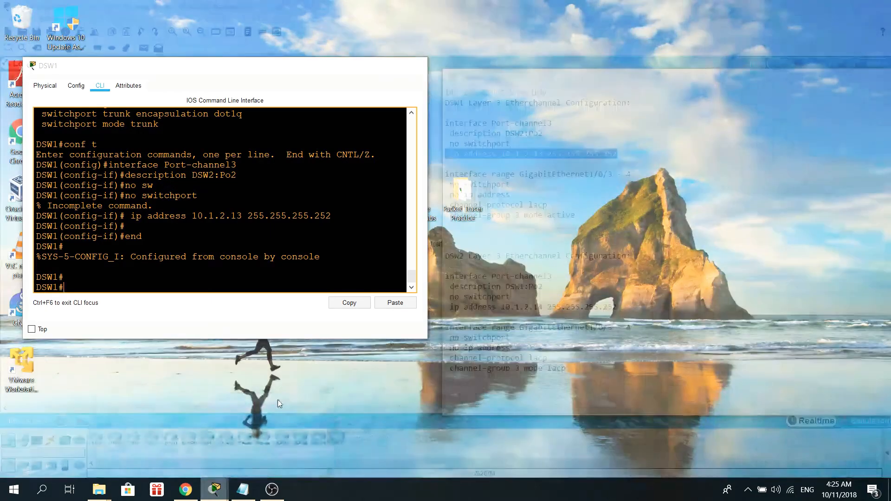
{"action": "left_click", "coordinate": [278, 400]}
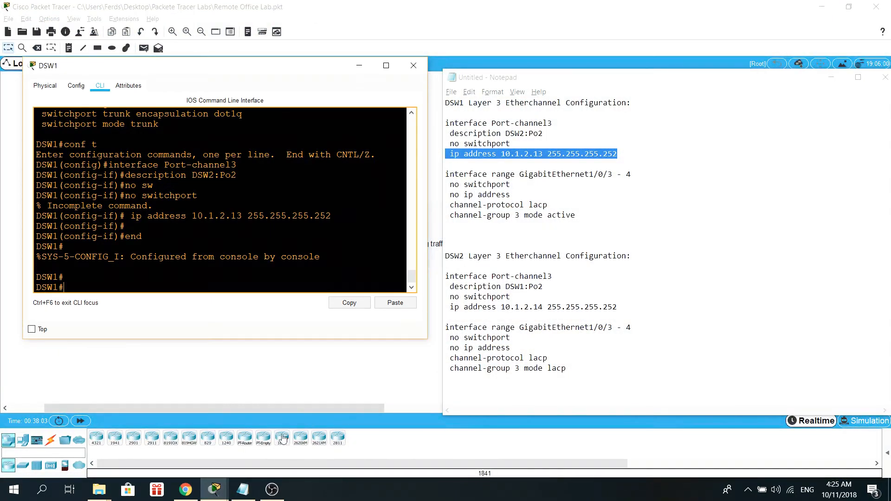
{"action": "left_click", "coordinate": [216, 490]}
{"action": "left_click", "coordinate": [181, 413]}
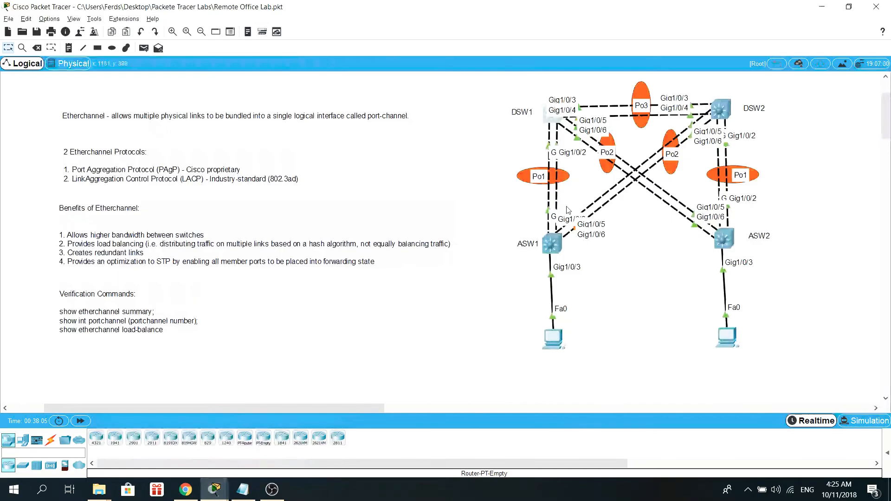
{"action": "left_click", "coordinate": [721, 108]}
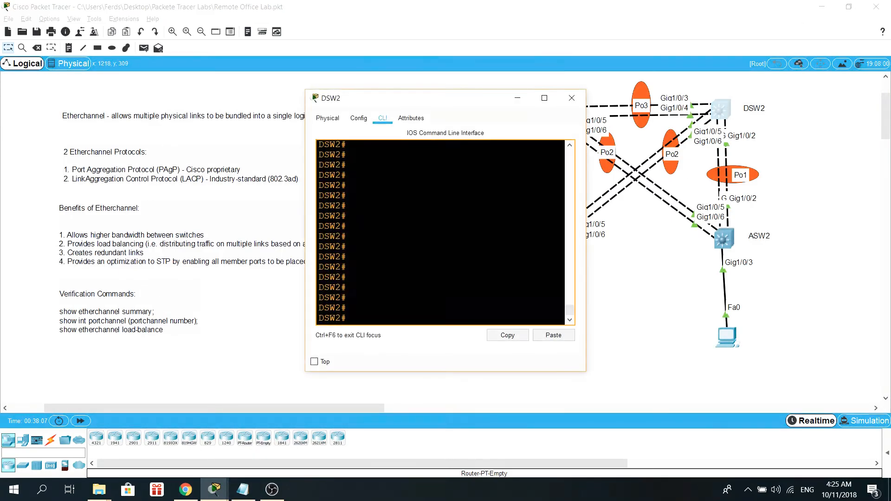
{"action": "key", "text": "Return"}
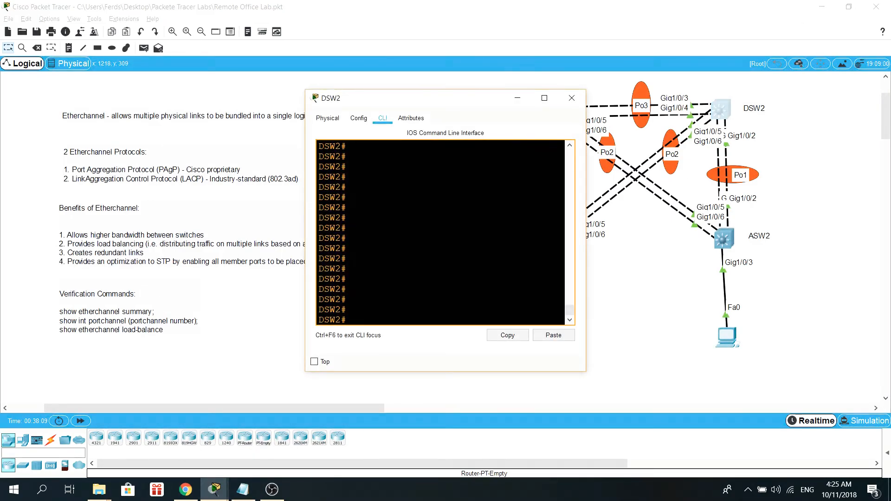
{"action": "type", "text": "conf t"}
{"action": "key", "text": "Return"}
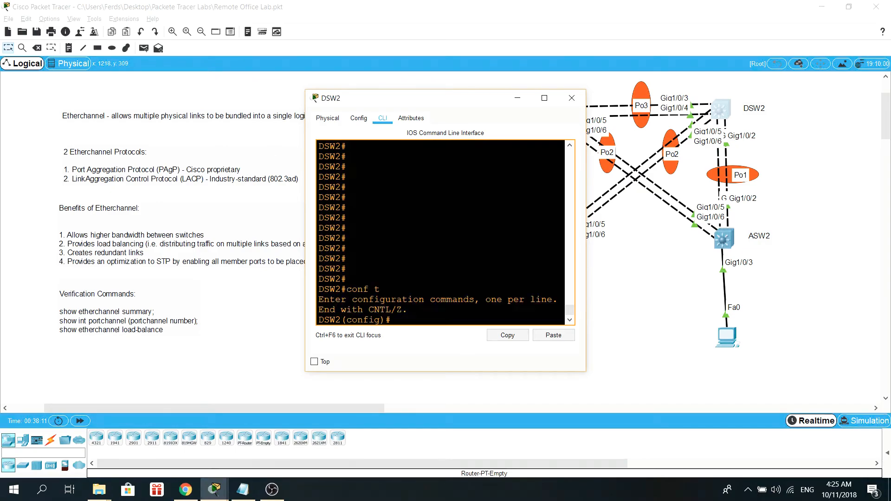
{"action": "left_click", "coordinate": [242, 489]}
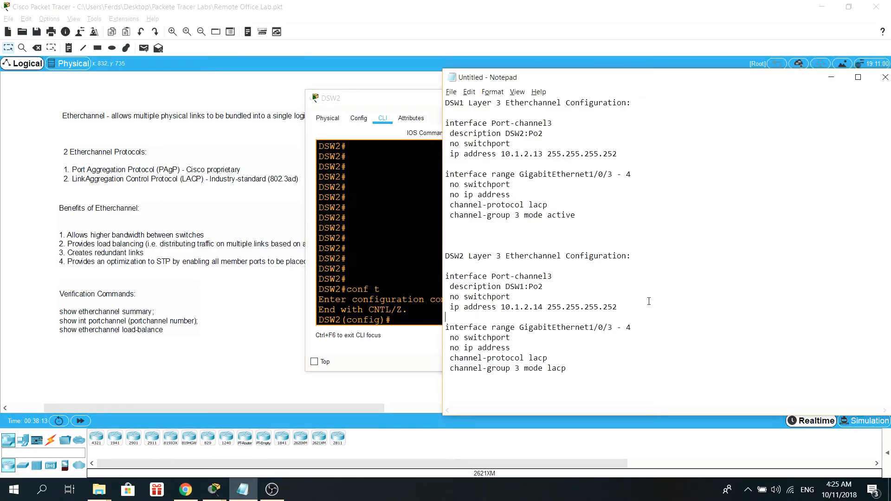
Step: Edit the DSW2 channel-group line in the notes to read channel-group 3 mode active
{"action": "left_click_drag", "start_coordinate": [385, 102], "coordinate": [181, 81]}
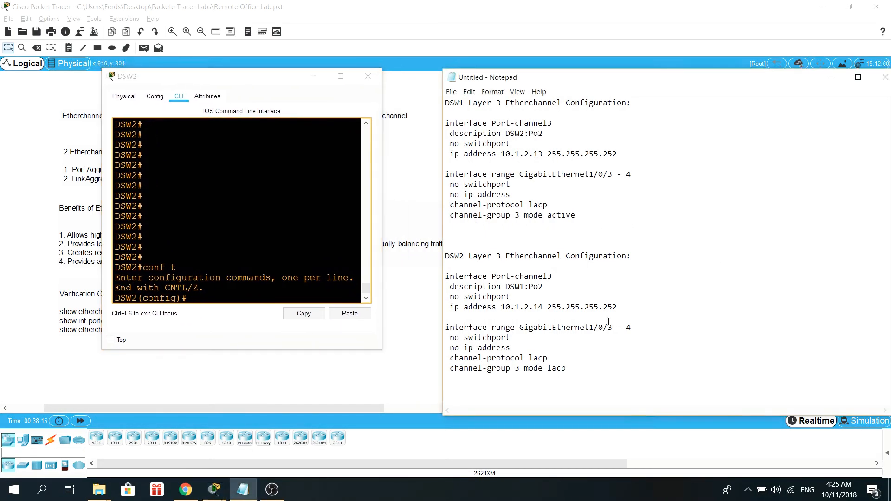
{"action": "mouse_move", "coordinate": [444, 337]}
{"action": "left_mouse_down"}
{"action": "mouse_move", "coordinate": [454, 338]}
{"action": "mouse_move", "coordinate": [444, 328]}
{"action": "left_mouse_up"}
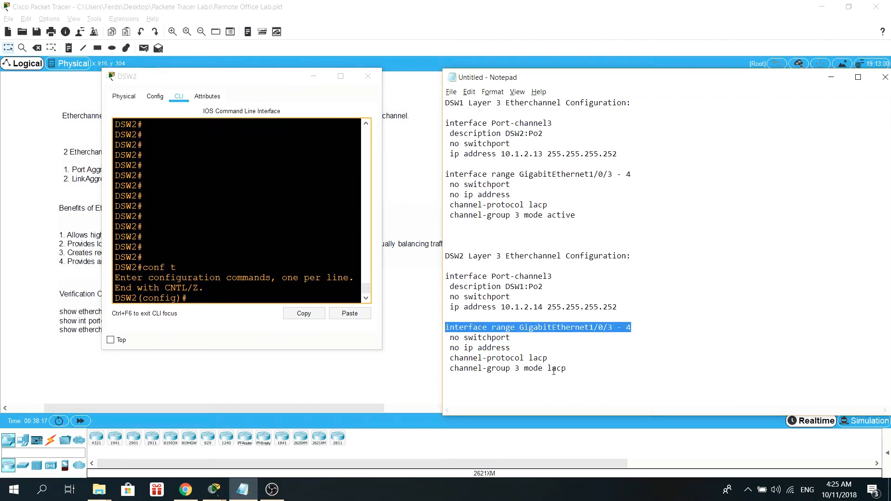
{"action": "left_click_drag", "start_coordinate": [573, 369], "coordinate": [439, 327]}
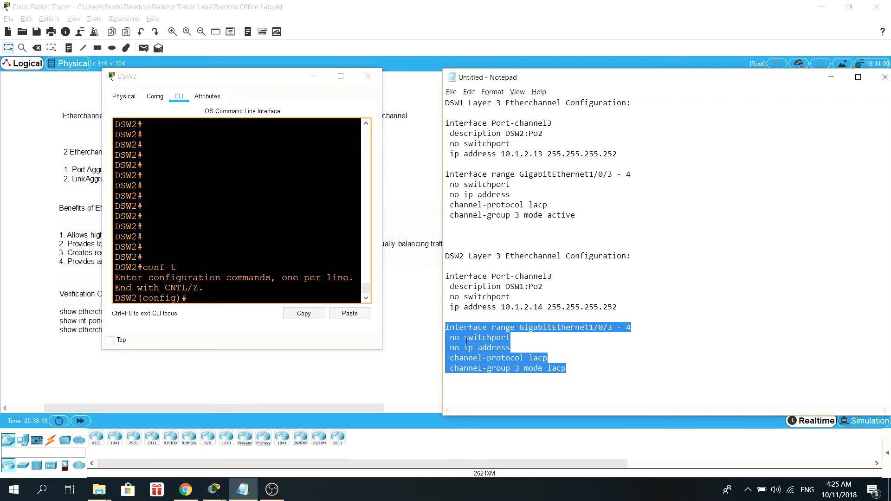
{"action": "left_click", "coordinate": [570, 368]}
{"action": "key", "text": "BackSpace"}
{"action": "key", "text": "BackSpace"}
{"action": "key", "text": "BackSpace"}
{"action": "key", "text": "BackSpace"}
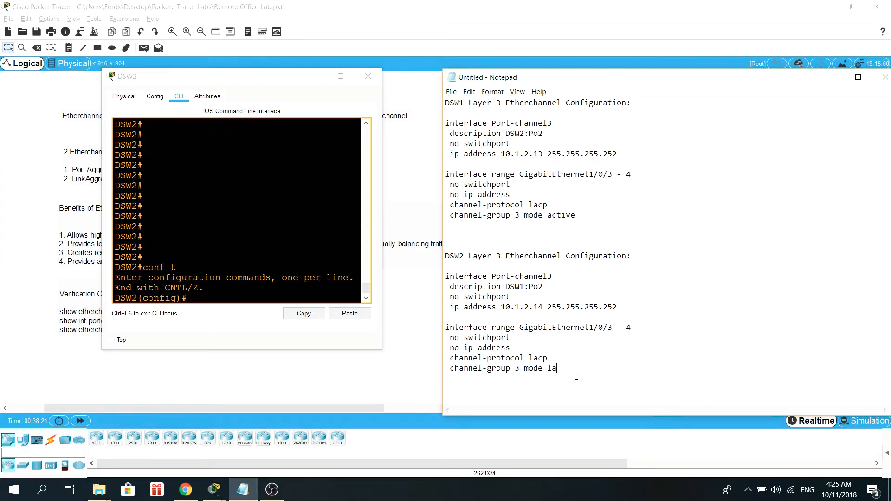
{"action": "type", "text": "active"}
Step: Copy the DSW2 interface range GigabitEthernet1/0/3 - 4 block from the notes, apply it in DSW2's CLI, and exit the range
{"action": "left_click_drag", "start_coordinate": [587, 368], "coordinate": [446, 327]}
{"action": "key", "text": "ctrl+c"}
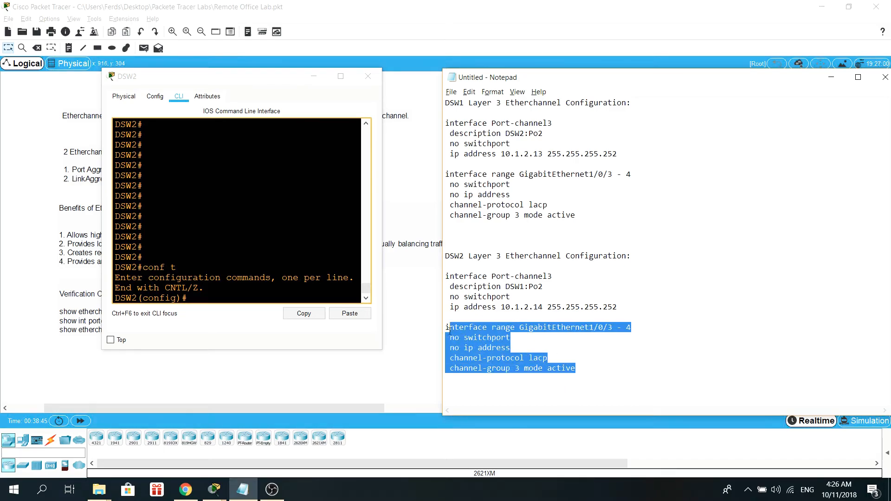
{"action": "right_click", "coordinate": [464, 346]}
{"action": "left_click", "coordinate": [488, 238]}
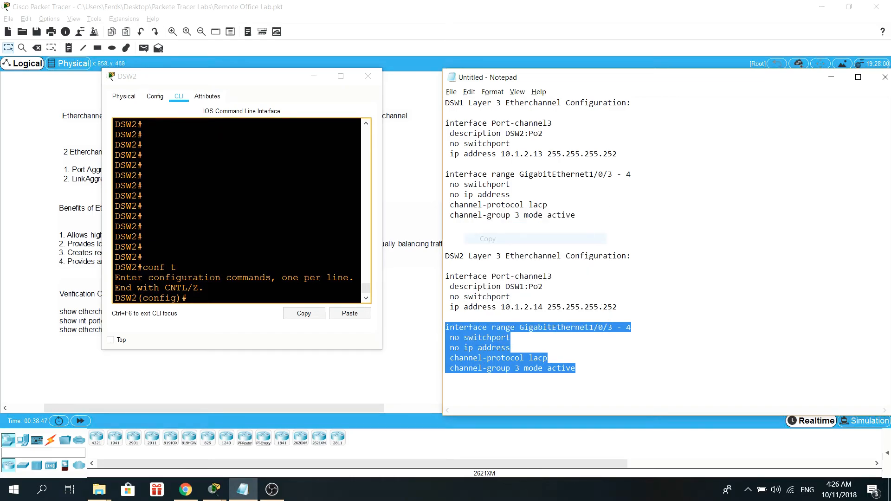
{"action": "left_click", "coordinate": [370, 324]}
{"action": "left_click", "coordinate": [350, 314]}
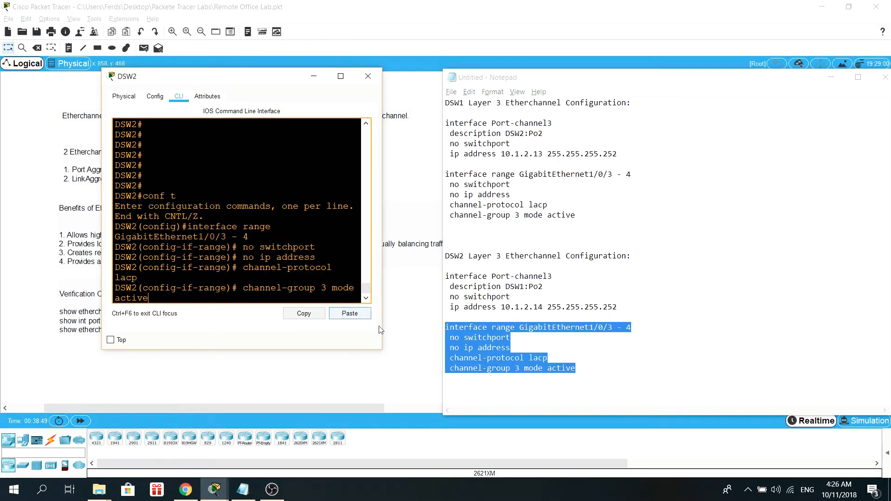
{"action": "left_click_drag", "start_coordinate": [382, 333], "coordinate": [571, 334]}
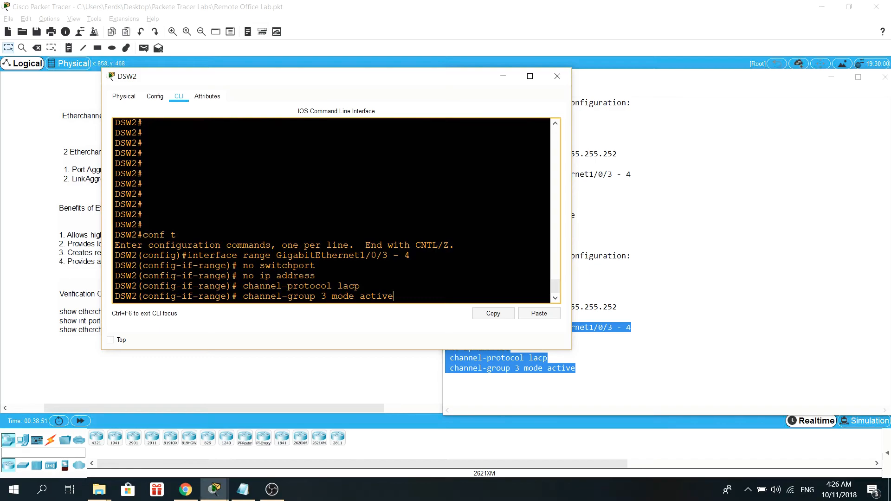
{"action": "key", "text": "Return"}
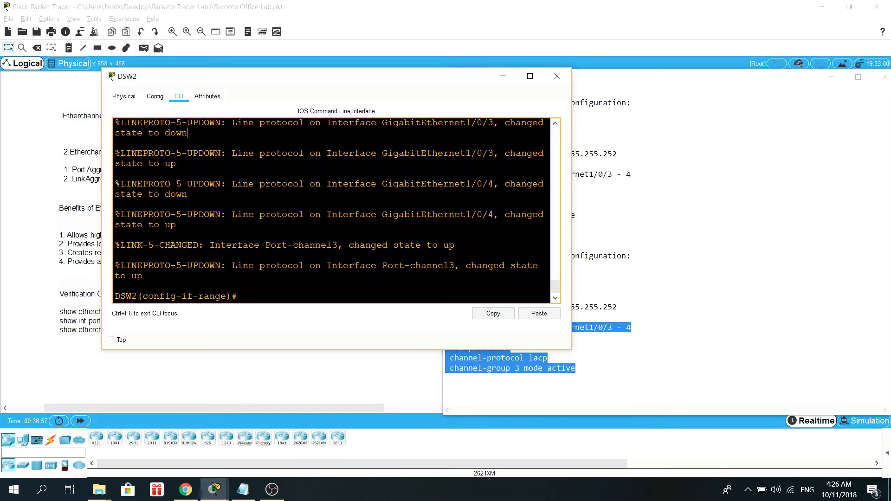
{"action": "type", "text": "exi"}
{"action": "type", "text": "it"}
{"action": "key", "text": "Return"}
Step: Show DSW2's running configuration starting from port-channel with do show run | begin port-channel
{"action": "left_click", "coordinate": [672, 267]}
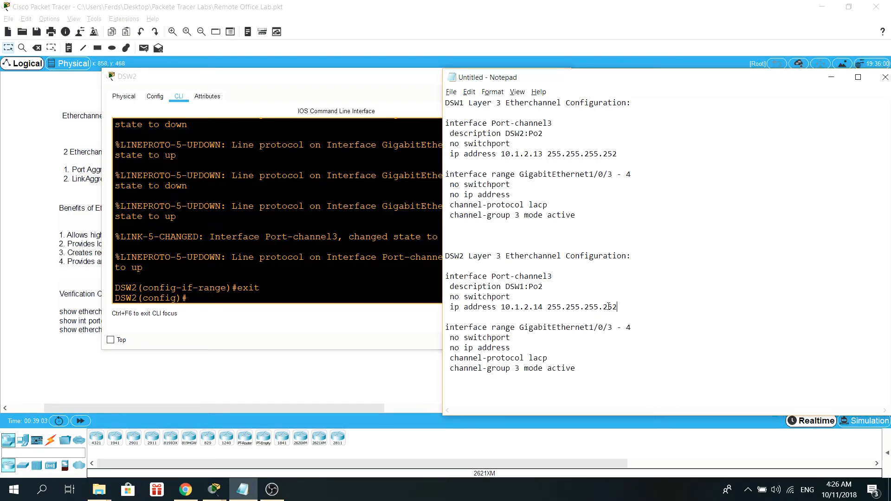
{"action": "key", "text": "alt+Tab"}
{"action": "type", "text": "do"}
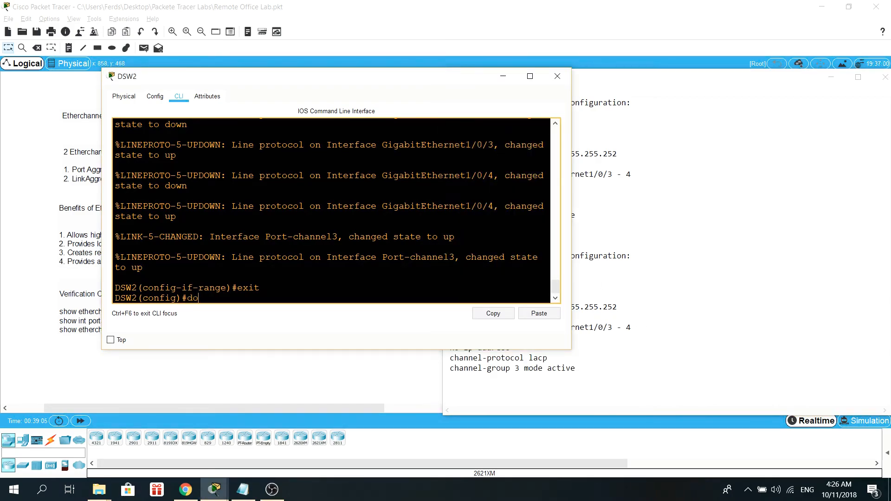
{"action": "type", "text": " show run | begin p"}
{"action": "type", "text": "th"}
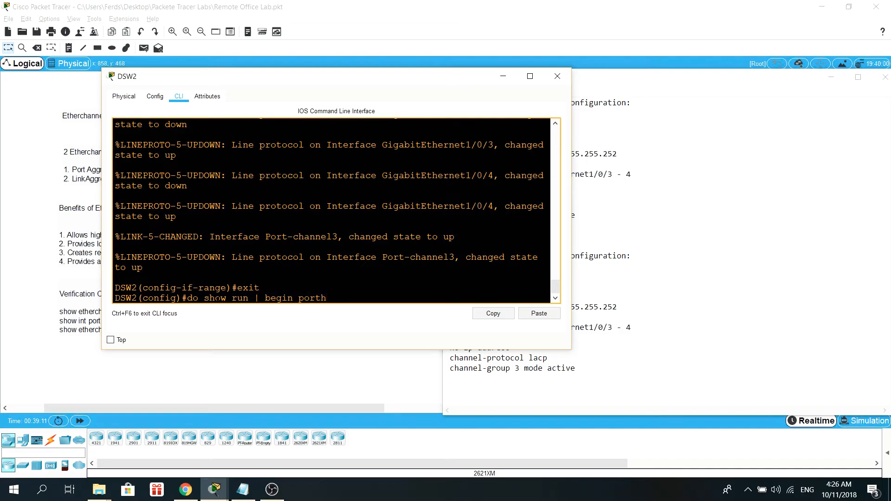
{"action": "key", "text": "BackSpace"}
{"action": "type", "text": "-cah"}
{"action": "key", "text": "BackSpace"}
{"action": "key", "text": "BackSpace"}
{"action": "type", "text": "he"}
{"action": "key", "text": "BackSpace"}
{"action": "type", "text": "anne"}
{"action": "key", "text": "BackSpace"}
{"action": "type", "text": "nae"}
{"action": "key", "text": "BackSpace"}
{"action": "key", "text": "BackSpace"}
{"action": "type", "text": "el"}
{"action": "key", "text": "Return"}
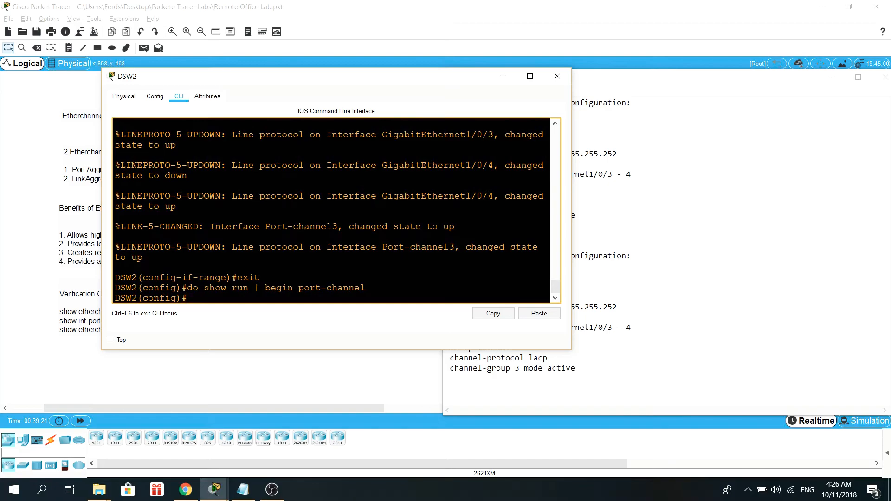
Step: Leave configuration mode and review DSW2's running configuration around the Port-channel3 interface
{"action": "type", "text": "exit"}
{"action": "key", "text": "Return"}
{"action": "type", "text": "sh"}
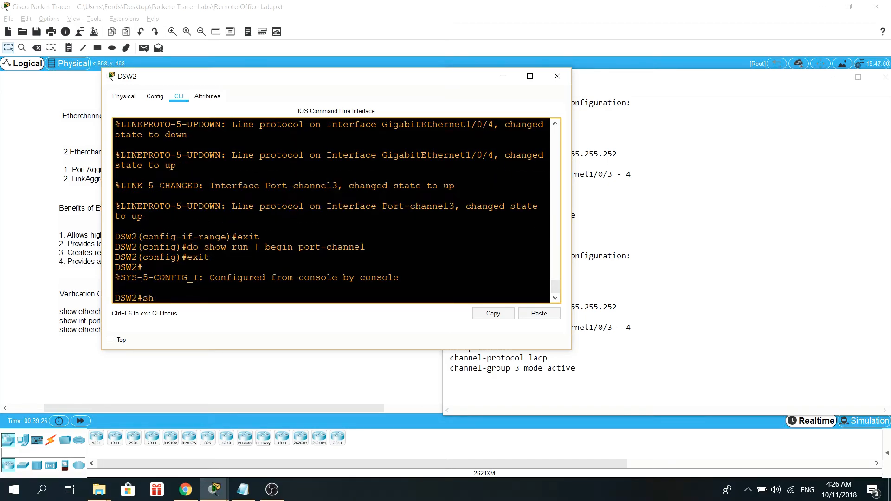
{"action": "type", "text": "wo ow run"}
{"action": "key", "text": "Return"}
{"action": "key", "text": "space"}
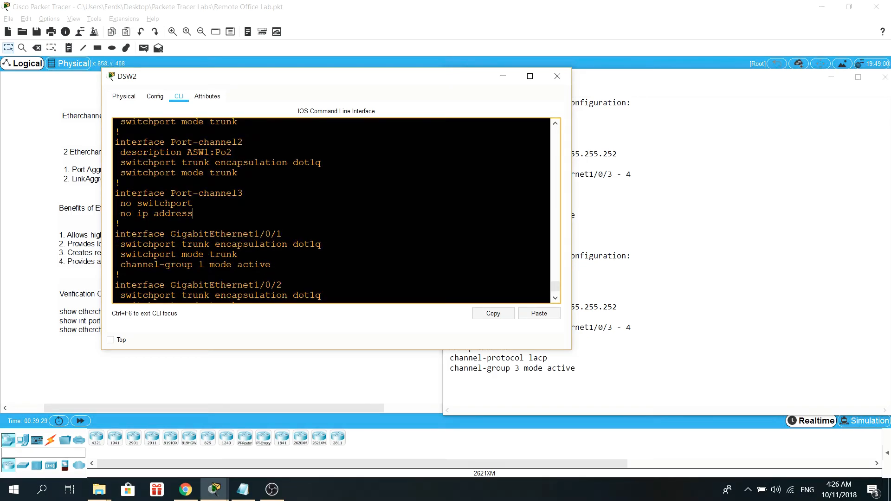
{"action": "left_click_drag", "start_coordinate": [192, 213], "coordinate": [115, 193]}
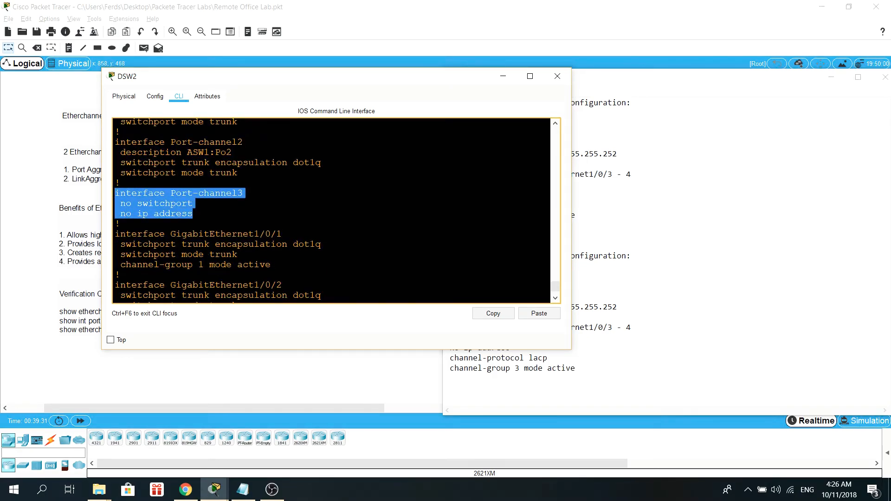
{"action": "left_click", "coordinate": [115, 193]}
{"action": "left_click_drag", "start_coordinate": [131, 204], "coordinate": [192, 213]}
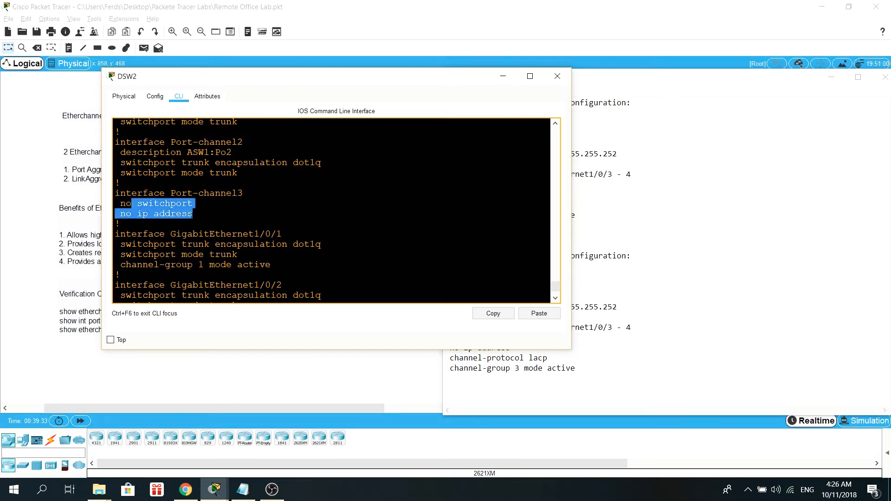
{"action": "scroll", "coordinate": [192, 213], "scroll_direction": "down", "scroll_amount": 1}
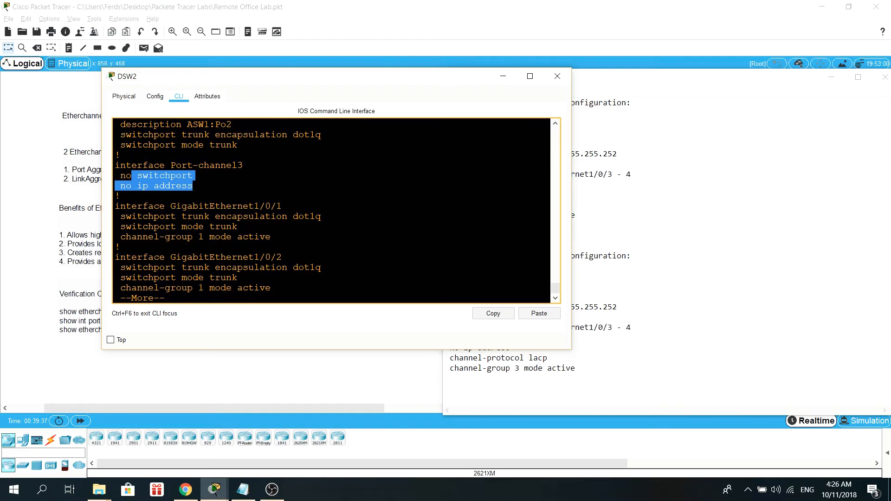
{"action": "left_click", "coordinate": [193, 186]}
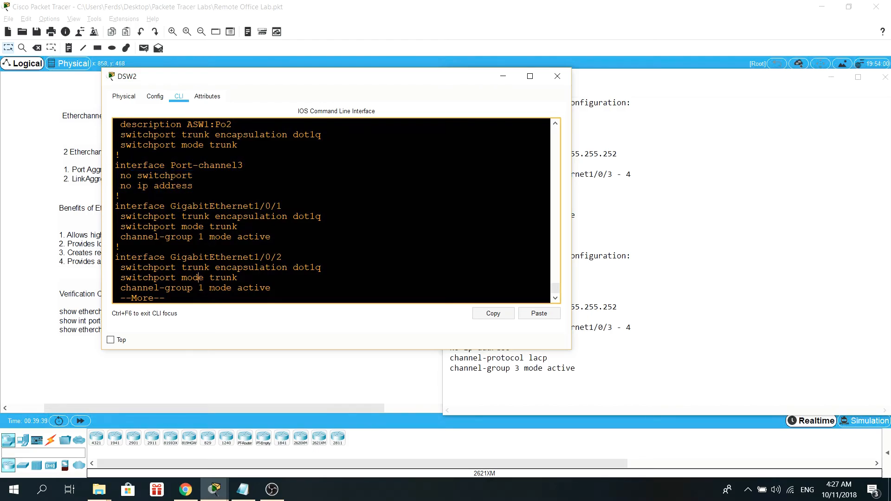
Step: Enter configure terminal on DSW2 and paste the notes' Port-channel3 block with description DSW1:Po2, no switchport, ip address 10.1.2.14 255.255.255.252
{"action": "type", "text": "qconf"}
{"action": "key", "text": "Return"}
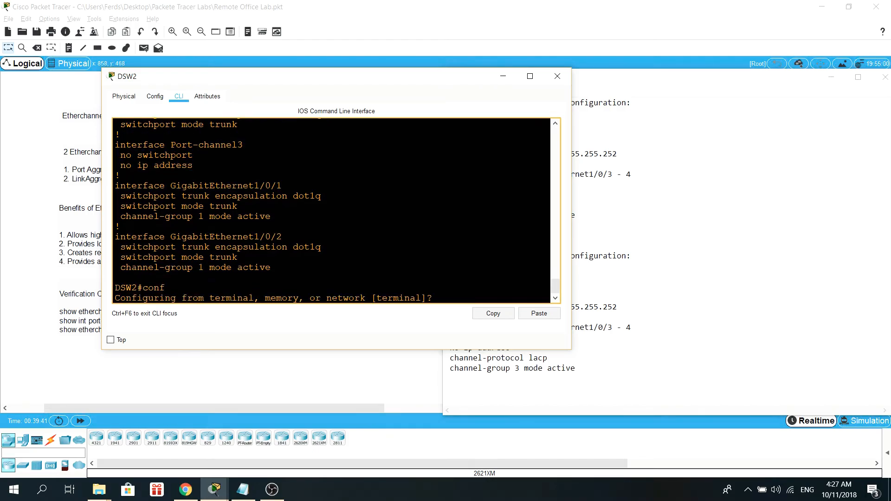
{"action": "type", "text": "terminal"}
{"action": "key", "text": "Return"}
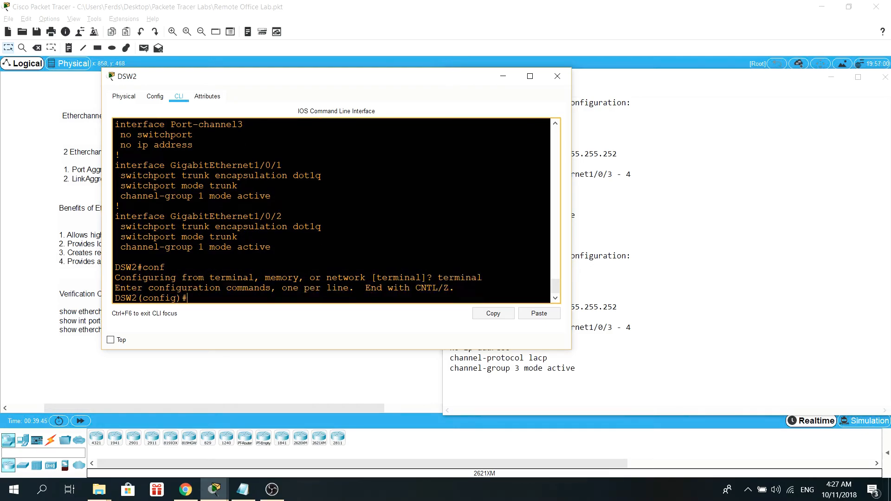
{"action": "key", "text": "Return"}
{"action": "key", "text": "Return"}
{"action": "key", "text": "alt+Tab"}
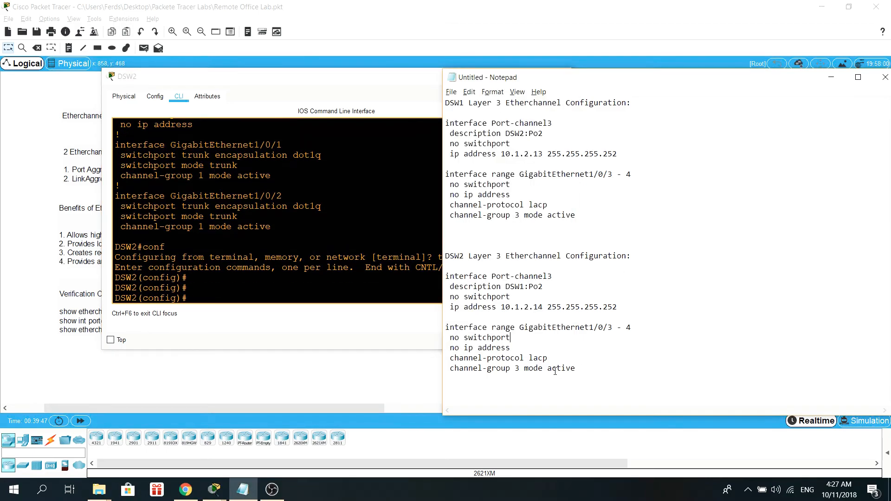
{"action": "left_click_drag", "start_coordinate": [622, 307], "coordinate": [445, 276]}
{"action": "right_click", "coordinate": [449, 284]}
{"action": "left_click", "coordinate": [464, 310]}
{"action": "left_click", "coordinate": [436, 311]}
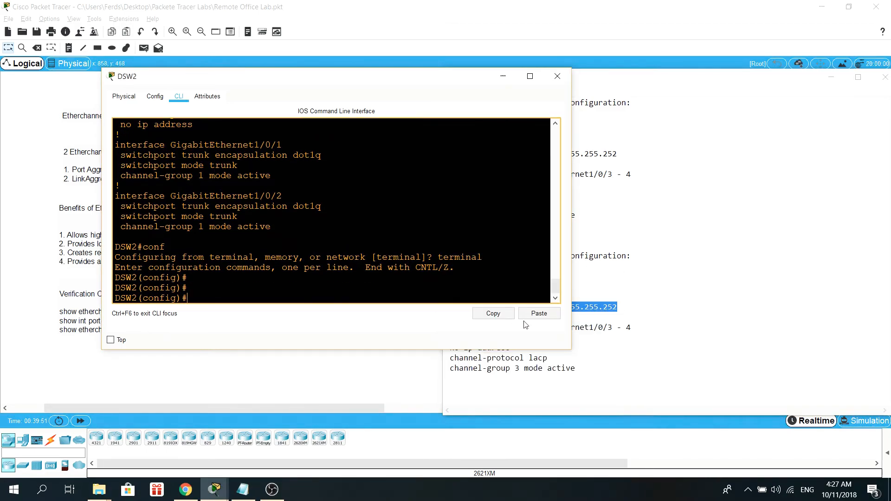
{"action": "left_click", "coordinate": [539, 315]}
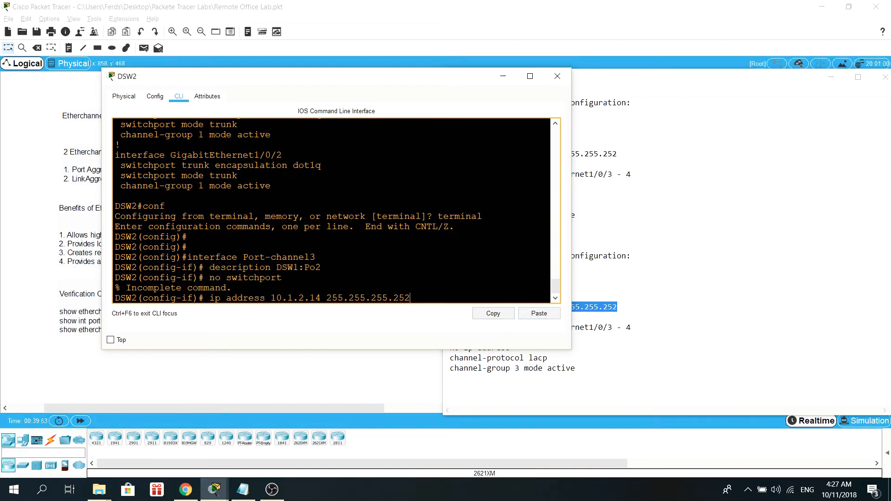
{"action": "key", "text": "Return"}
{"action": "key", "text": "Return"}
Step: End configuration mode and review DSW2's running configuration for Port-channel3 and GigabitEthernet1/0/3 and 1/0/4
{"action": "left_click_drag", "start_coordinate": [232, 268], "coordinate": [115, 256]}
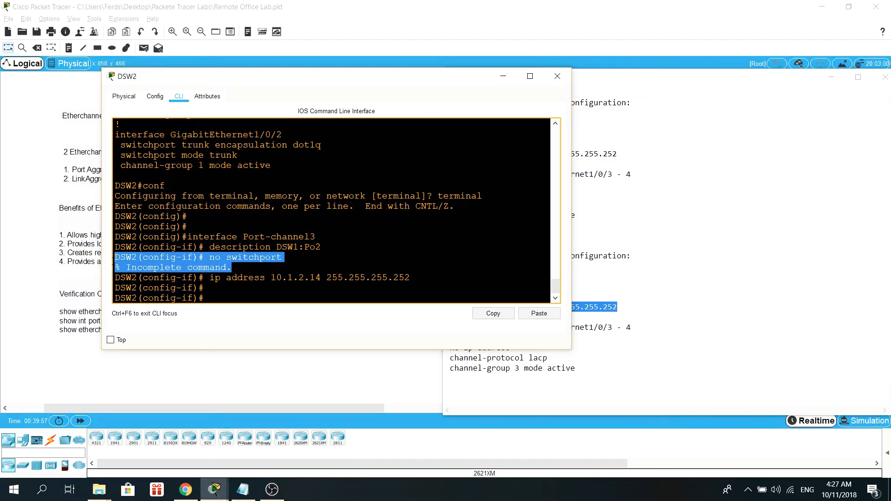
{"action": "left_click", "coordinate": [204, 297]}
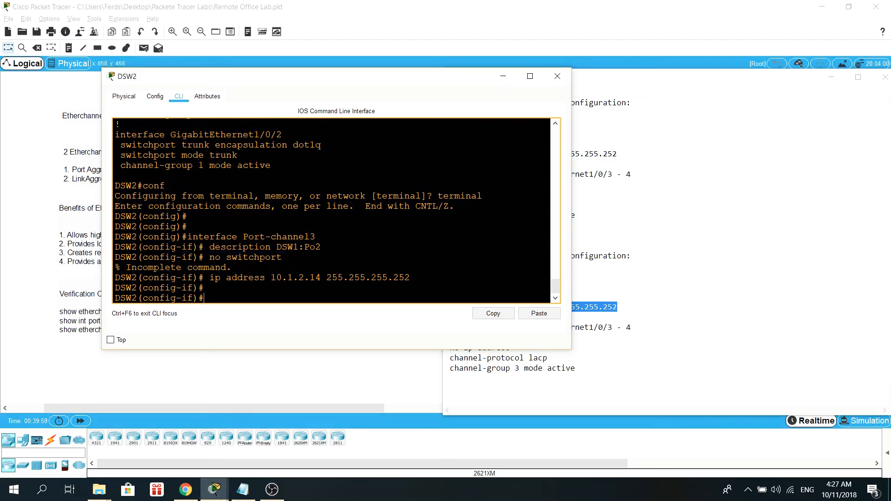
{"action": "type", "text": "end"}
{"action": "key", "text": "Return"}
{"action": "type", "text": "show run"}
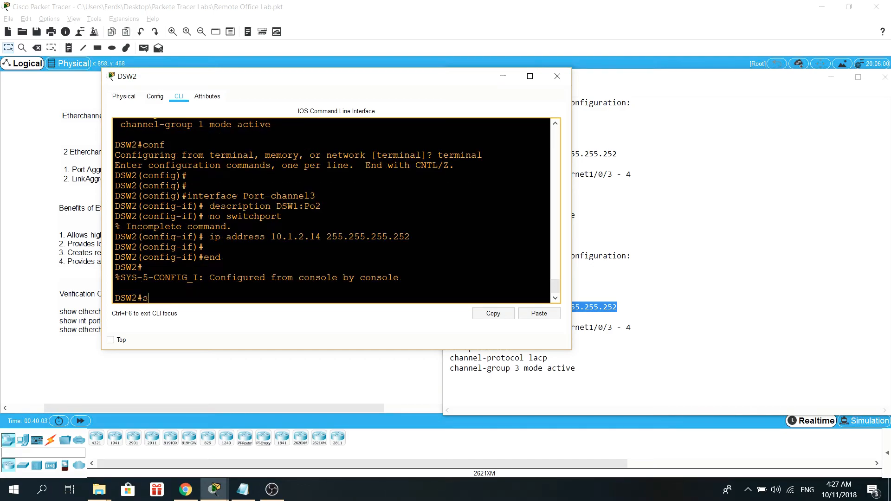
{"action": "key", "text": "Return"}
{"action": "key", "text": "space"}
{"action": "key", "text": "space"}
{"action": "key", "text": "space"}
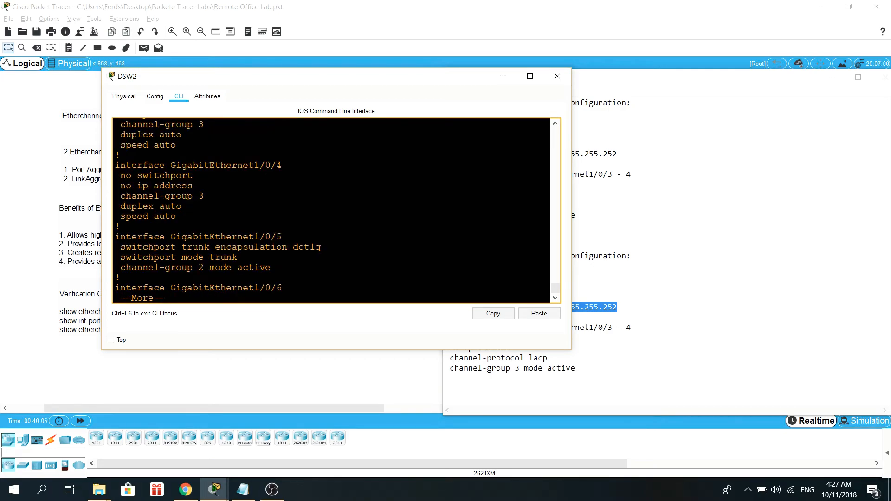
{"action": "left_click_drag", "start_coordinate": [338, 80], "coordinate": [614, 26]}
{"action": "key", "text": "space"}
{"action": "scroll", "coordinate": [608, 120], "scroll_direction": "up", "scroll_amount": 4}
{"action": "scroll", "coordinate": [594, 162], "scroll_direction": "up", "scroll_amount": 10}
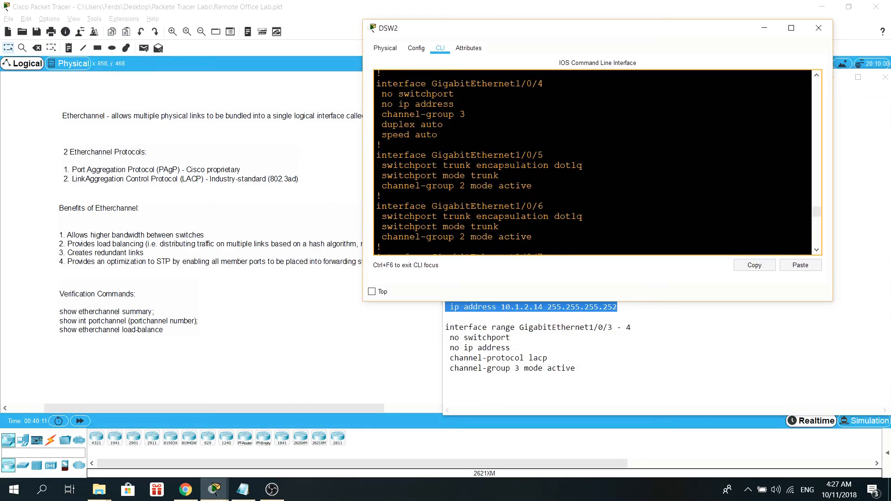
{"action": "scroll", "coordinate": [594, 162], "scroll_direction": "up", "scroll_amount": 4}
{"action": "scroll", "coordinate": [594, 162], "scroll_direction": "down", "scroll_amount": 1}
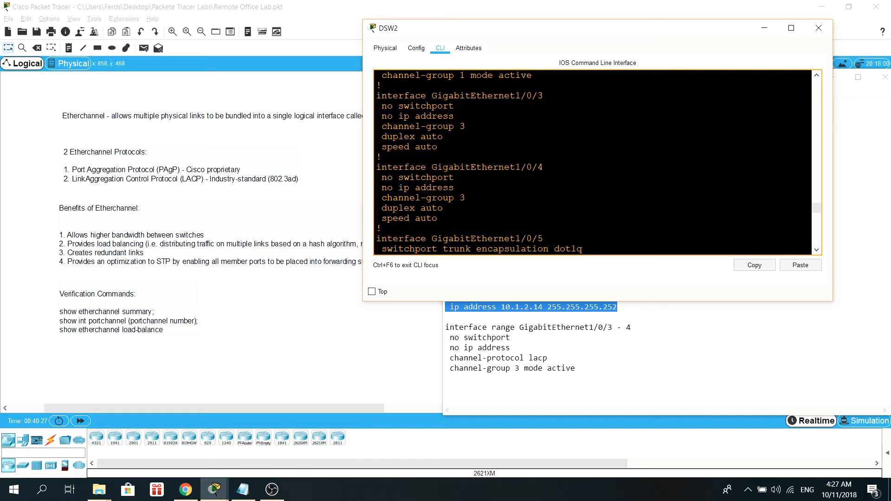
Step: Compare the notes' channel-protocol lacp line with DSW2's GigabitEthernet1/0/3 and 1/0/4 configuration
{"action": "left_click", "coordinate": [538, 368]}
{"action": "left_click_drag", "start_coordinate": [547, 358], "coordinate": [446, 358]}
{"action": "left_click", "coordinate": [409, 187]}
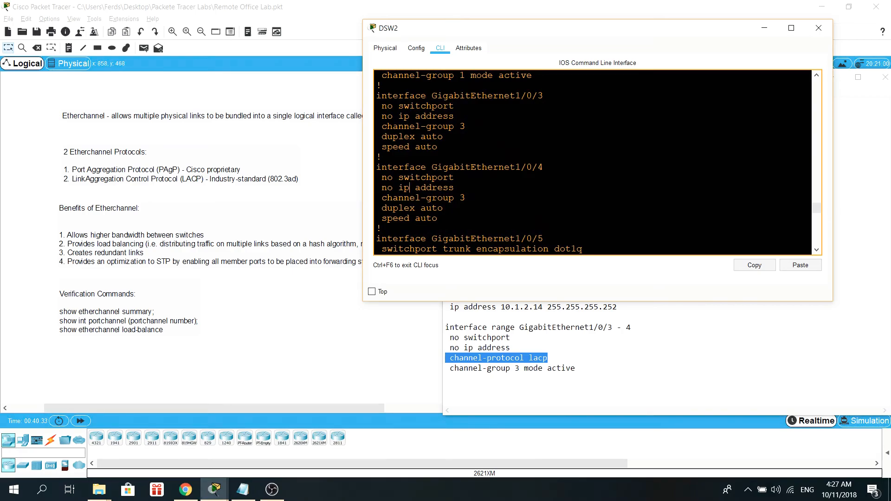
{"action": "scroll", "coordinate": [593, 162], "scroll_direction": "up", "scroll_amount": 1}
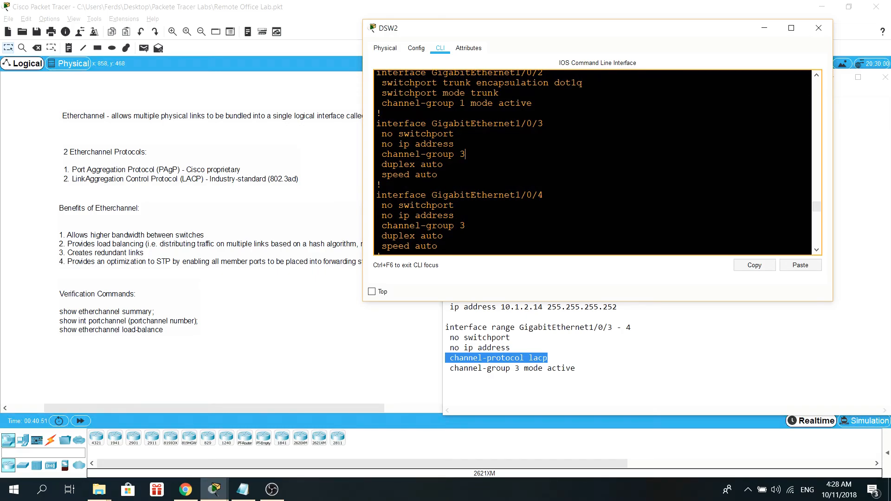
{"action": "scroll", "coordinate": [593, 162], "scroll_direction": "up", "scroll_amount": 1}
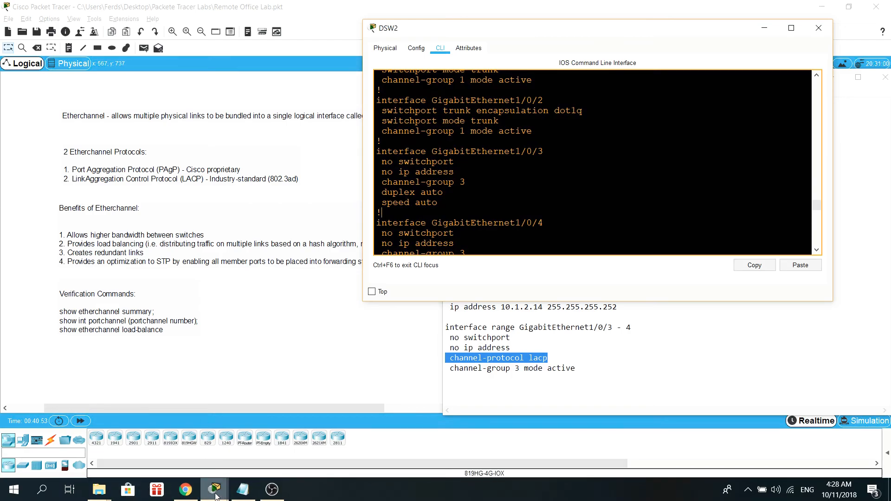
Step: Switch to DSW1's CLI and review its running configuration for the GigabitEthernet1/0/3 and 1/0/4 interfaces
{"action": "left_click", "coordinate": [215, 490]}
{"action": "left_click", "coordinate": [218, 441]}
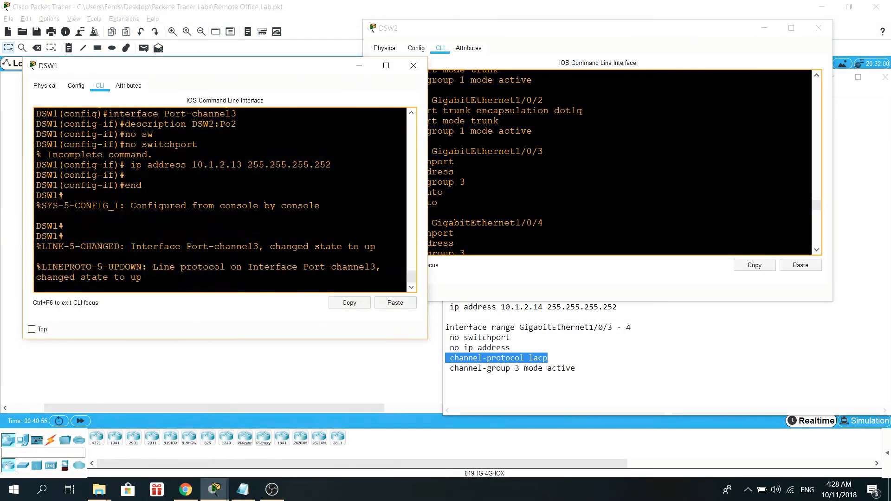
{"action": "key", "text": "Return"}
{"action": "key", "text": "Return"}
{"action": "type", "text": "show ru"}
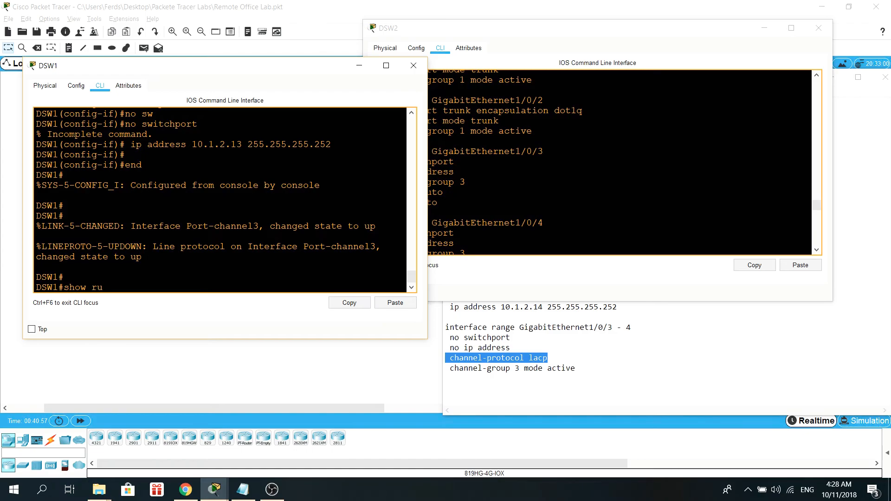
{"action": "key", "text": "Return"}
{"action": "key", "text": "space"}
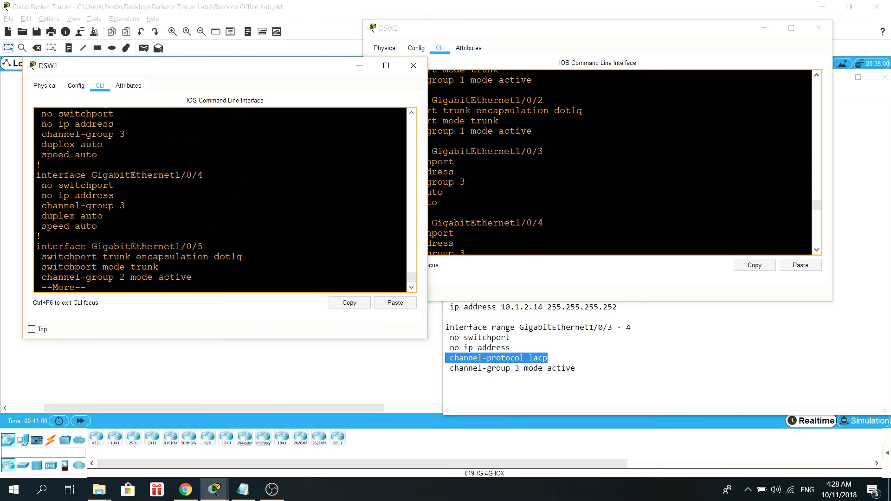
{"action": "scroll", "coordinate": [220, 199], "scroll_direction": "up", "scroll_amount": 4}
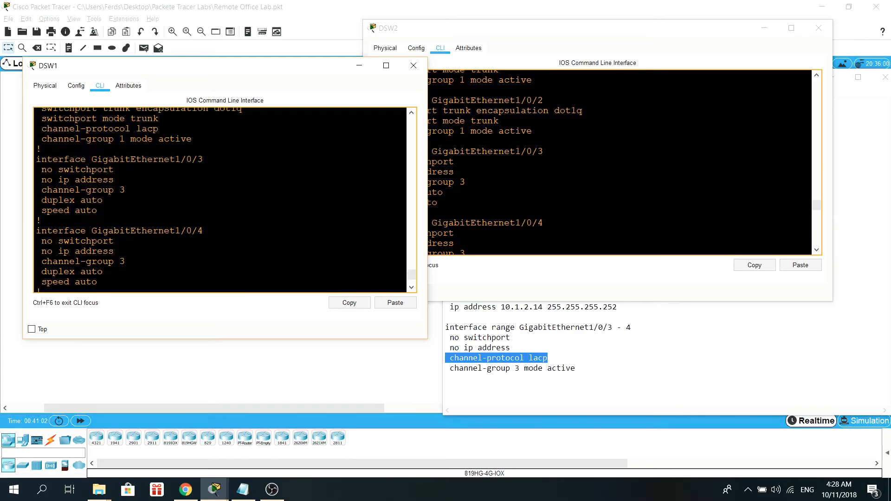
{"action": "left_click_drag", "start_coordinate": [80, 153], "coordinate": [86, 153]}
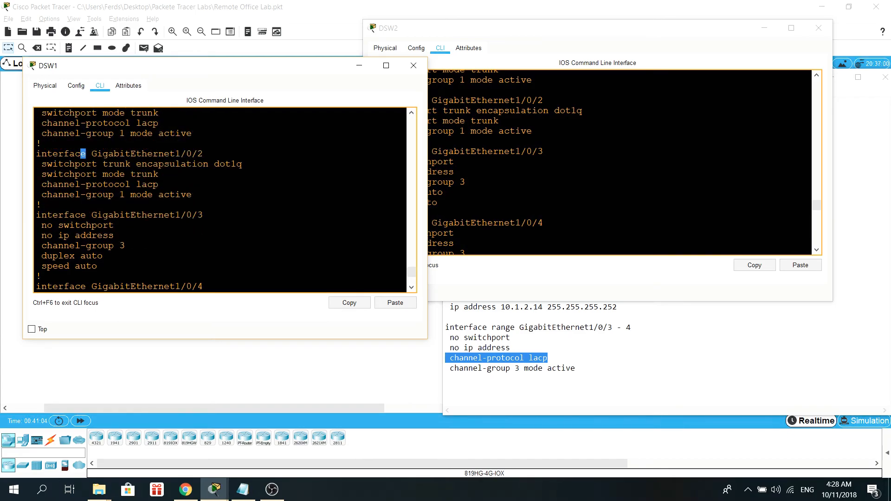
{"action": "scroll", "coordinate": [220, 200], "scroll_direction": "down", "scroll_amount": 2}
{"action": "left_click_drag", "start_coordinate": [97, 282], "coordinate": [37, 160]}
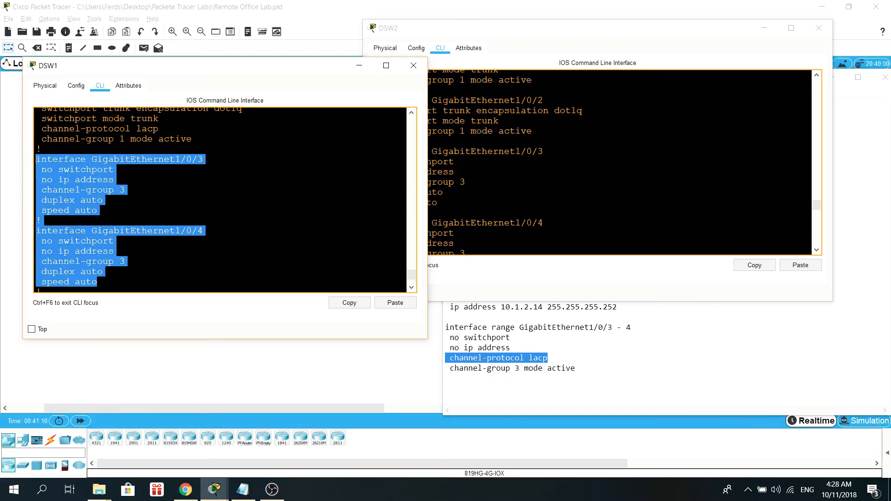
Step: Compare the notes' channel-protocol lacp and Port-channel3 lines against DSW1's and DSW2's running configurations
{"action": "left_click", "coordinate": [495, 368]}
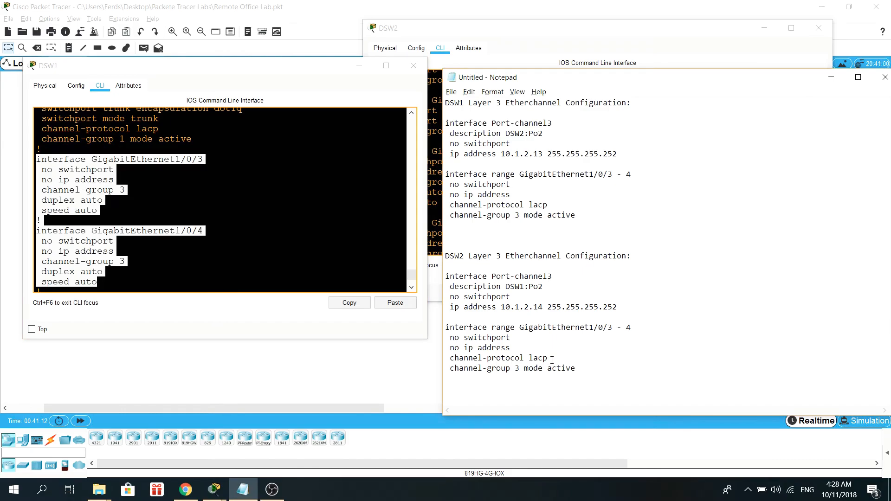
{"action": "left_click_drag", "start_coordinate": [551, 360], "coordinate": [459, 359]}
{"action": "left_click", "coordinate": [40, 221]}
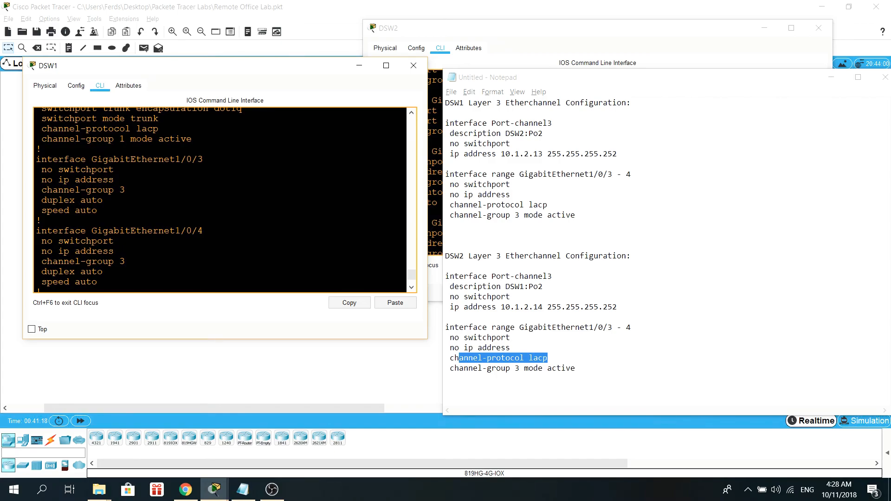
{"action": "scroll", "coordinate": [120, 190], "scroll_direction": "up", "scroll_amount": 6}
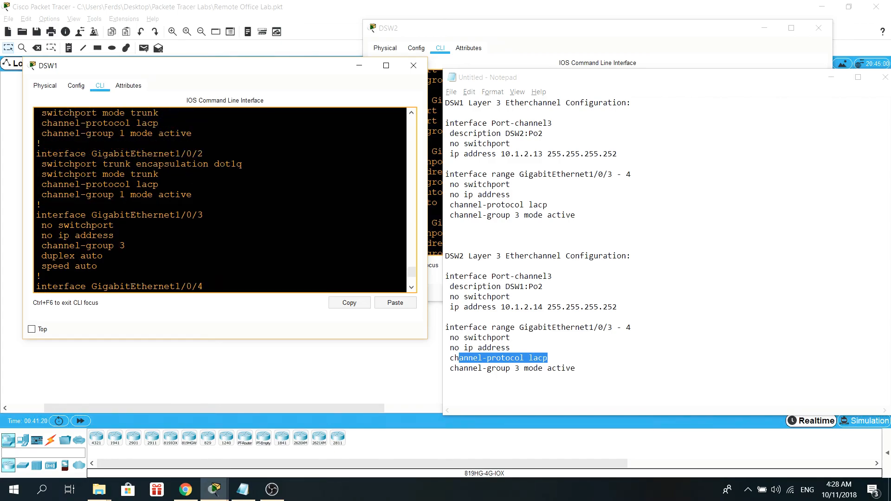
{"action": "left_click", "coordinate": [577, 215]}
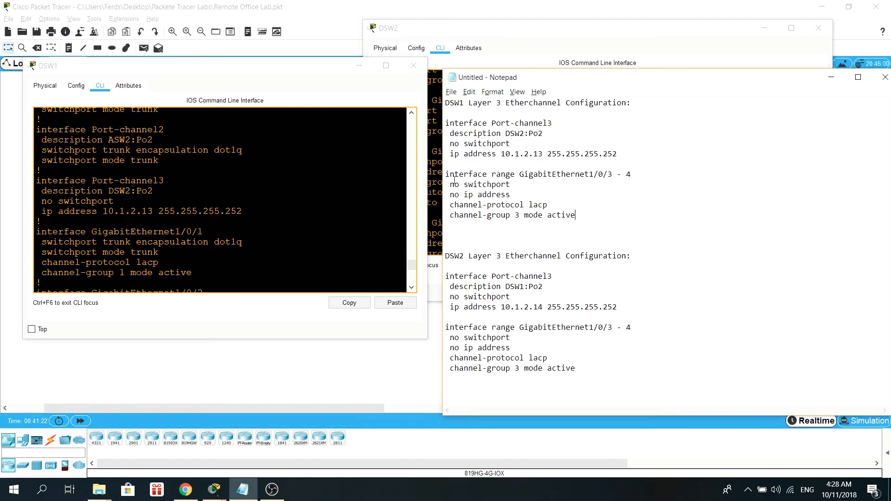
{"action": "left_click_drag", "start_coordinate": [514, 31], "coordinate": [600, 63]}
{"action": "scroll", "coordinate": [673, 195], "scroll_direction": "up", "scroll_amount": 3}
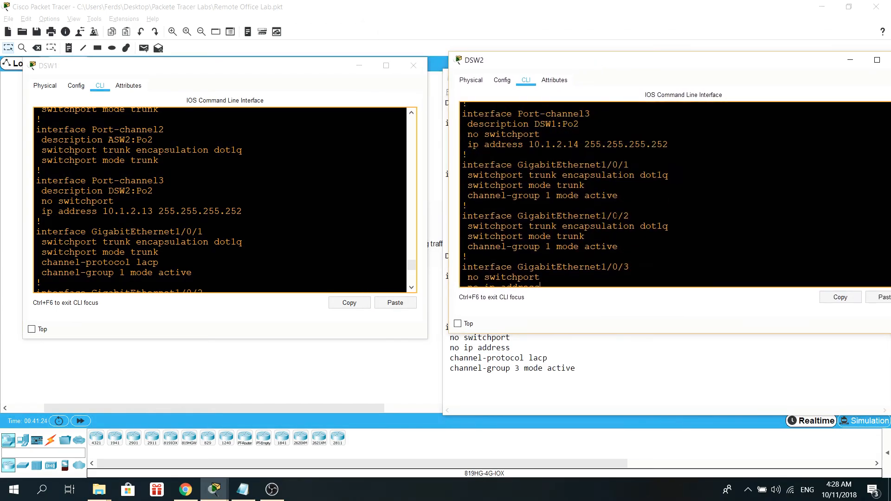
{"action": "scroll", "coordinate": [673, 195], "scroll_direction": "up", "scroll_amount": 2}
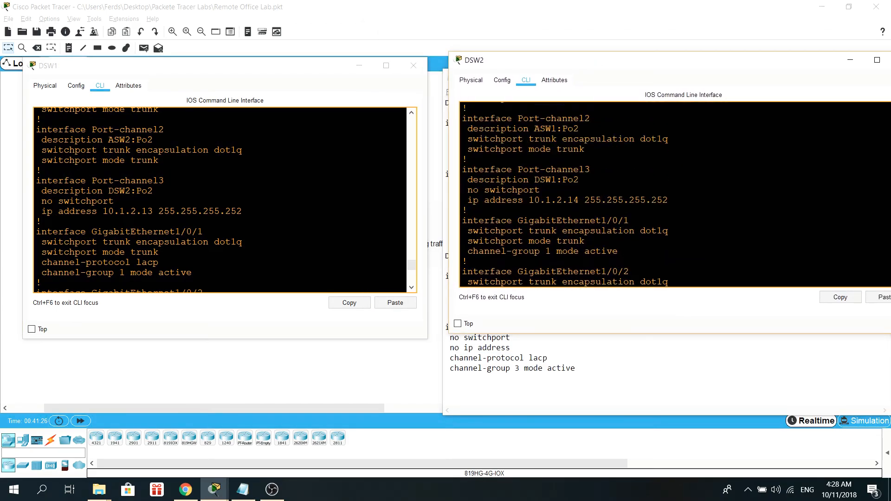
{"action": "left_click_drag", "start_coordinate": [242, 211], "coordinate": [18, 187]}
{"action": "left_click_drag", "start_coordinate": [668, 200], "coordinate": [461, 171]}
{"action": "left_click", "coordinate": [534, 210]}
{"action": "scroll", "coordinate": [533, 210], "scroll_direction": "down", "scroll_amount": 12}
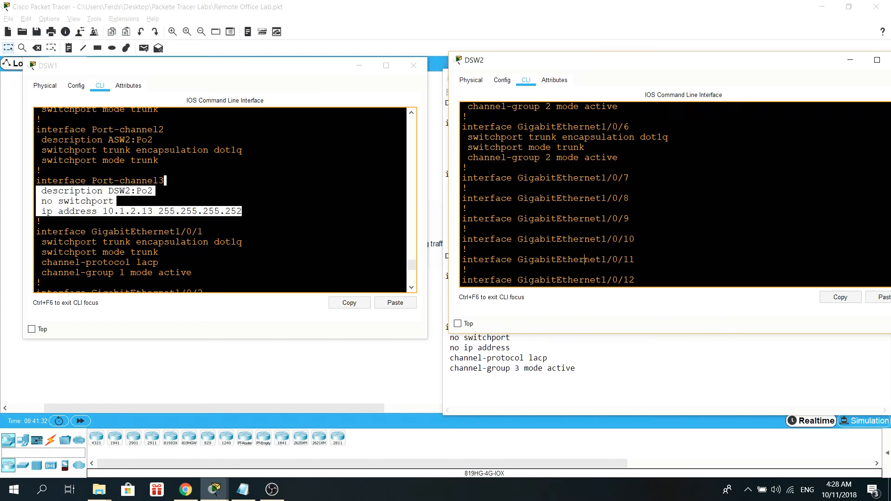
Step: Quit the configuration listing on DSW2 and run show ip int br to check Port-channel3's status
{"action": "scroll", "coordinate": [585, 259], "scroll_direction": "down", "scroll_amount": 12}
{"action": "type", "text": "qshow ip int br"}
{"action": "key", "text": "Return"}
{"action": "key", "text": "space"}
{"action": "scroll", "coordinate": [673, 194], "scroll_direction": "up", "scroll_amount": 9}
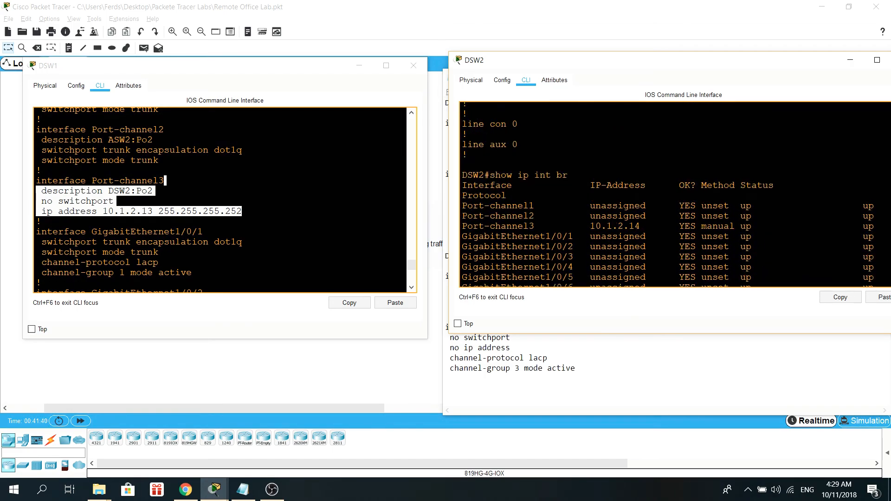
{"action": "left_click_drag", "start_coordinate": [875, 226], "coordinate": [462, 226]}
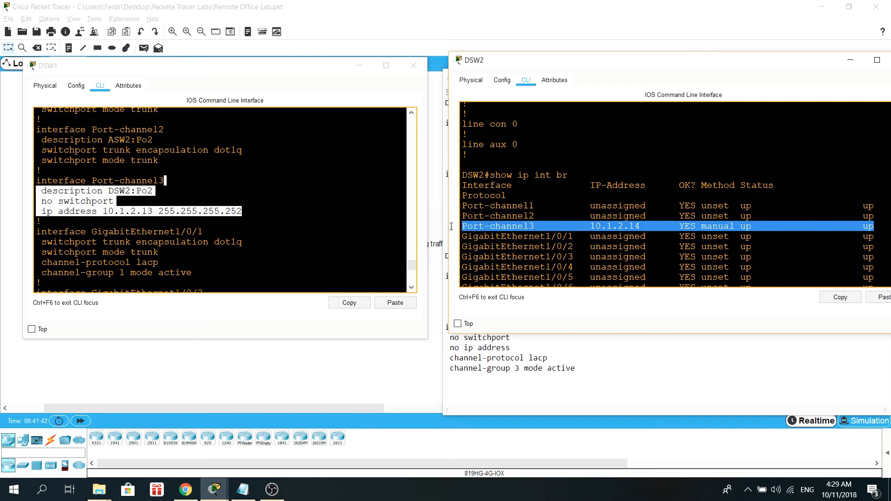
Step: Quit the configuration listing on DSW1 and run show ip int br to review its interface status
{"action": "left_click", "coordinate": [160, 252]}
{"action": "scroll", "coordinate": [160, 252], "scroll_direction": "down", "scroll_amount": 8}
{"action": "key", "text": "q"}
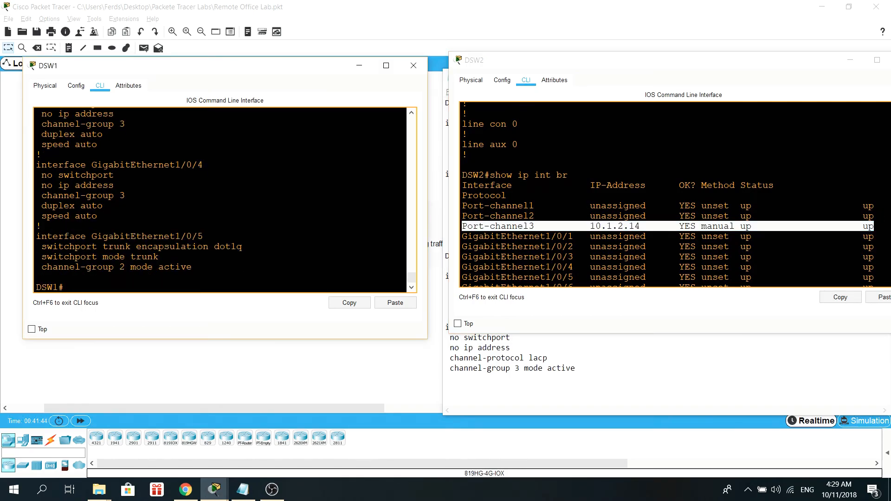
{"action": "key", "text": "Return"}
{"action": "type", "text": "show ip int b"}
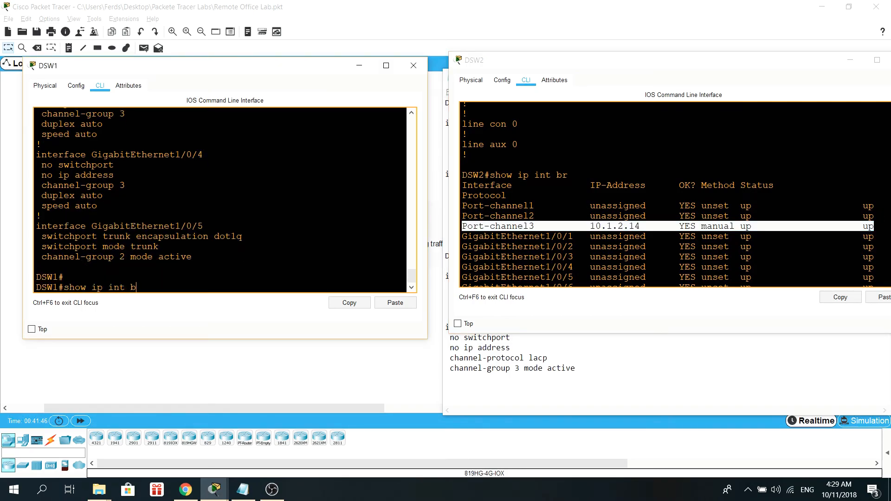
{"action": "type", "text": "r"}
{"action": "key", "text": "Return"}
{"action": "scroll", "coordinate": [160, 252], "scroll_direction": "up", "scroll_amount": 10}
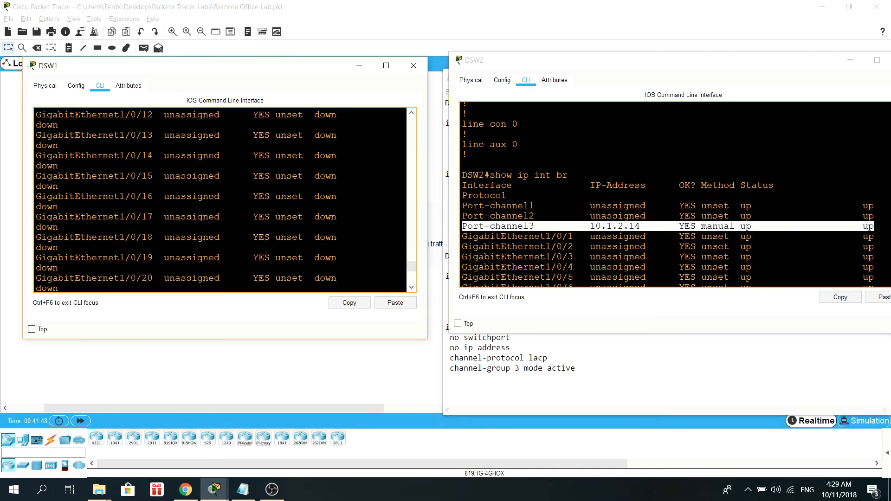
{"action": "scroll", "coordinate": [221, 200], "scroll_direction": "up", "scroll_amount": 4}
{"action": "left_click_drag", "start_coordinate": [326, 231], "coordinate": [32, 231]}
{"action": "scroll", "coordinate": [139, 231], "scroll_direction": "down", "scroll_amount": 15}
{"action": "scroll", "coordinate": [225, 200], "scroll_direction": "down", "scroll_amount": 4}
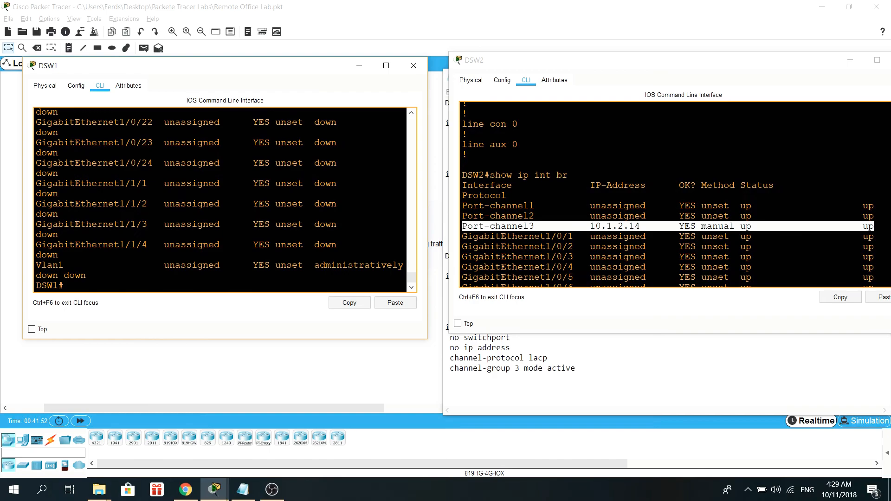
Step: Ping DSW2's Port-channel3 address 10.1.2.14 from DSW1 twice
{"action": "key", "text": "Return"}
{"action": "type", "text": "ping"}
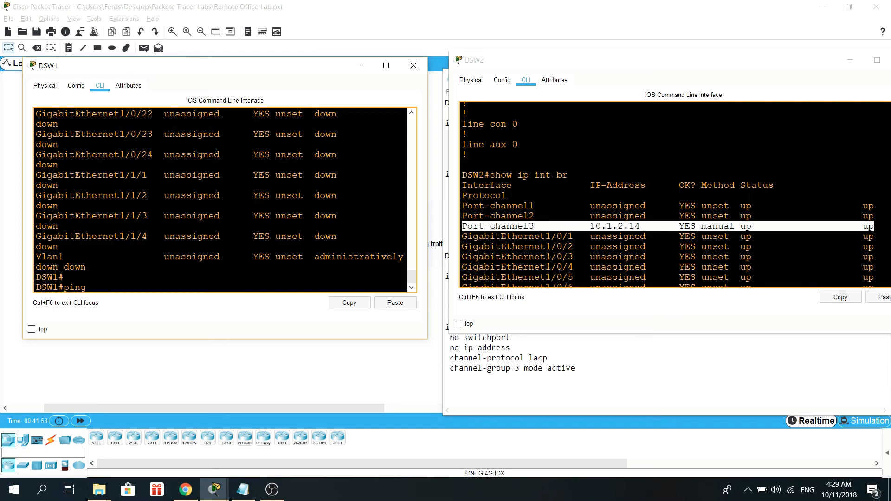
{"action": "type", "text": "10.1.2.14"}
{"action": "key", "text": "Return"}
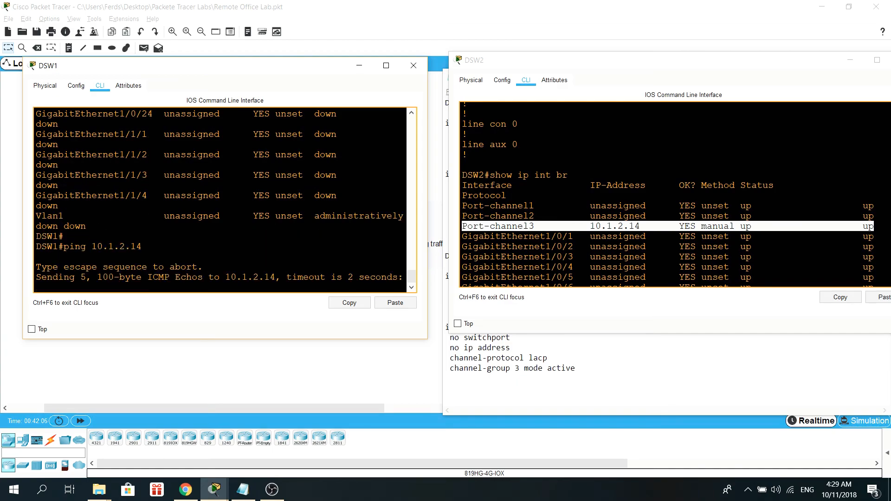
{"action": "key", "text": "Up"}
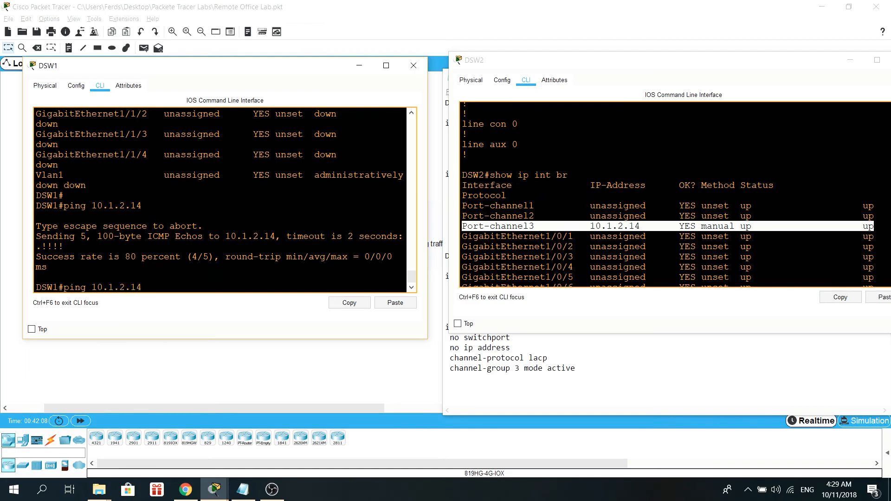
{"action": "key", "text": "Return"}
Step: Ping DSW1's Port-channel3 address 10.1.2.13 from DSW2
{"action": "left_click", "coordinate": [669, 246]}
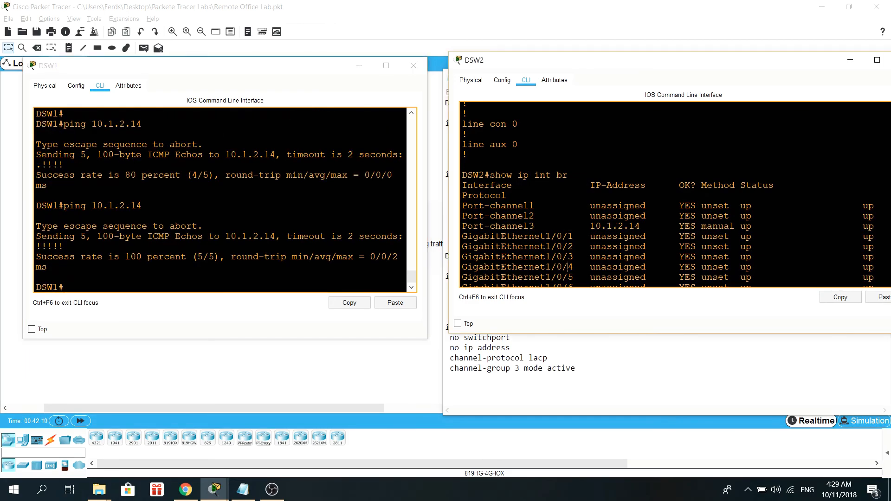
{"action": "scroll", "coordinate": [668, 246], "scroll_direction": "down", "scroll_amount": 8}
{"action": "type", "text": "ping 10.1.1"}
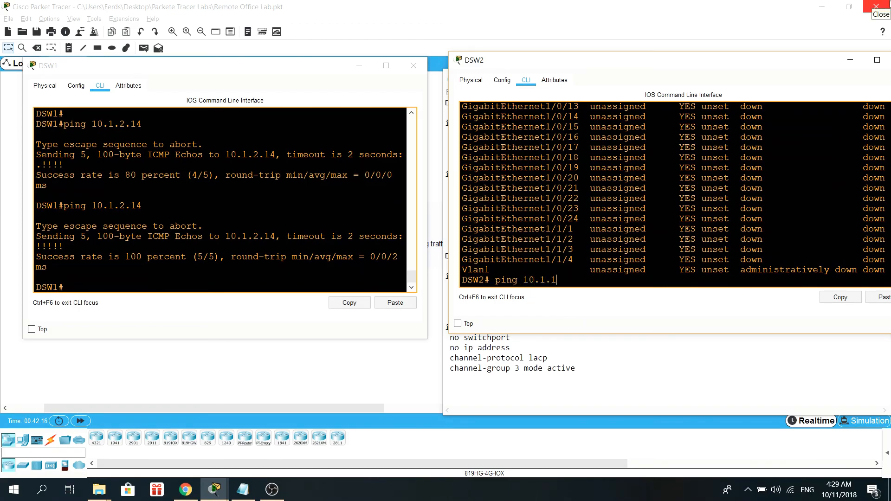
{"action": "key", "text": "BackSpace"}
{"action": "type", "text": ".2"}
{"action": "key", "text": "BackSpace"}
{"action": "type", "text": "2.13"}
{"action": "key", "text": "Return"}
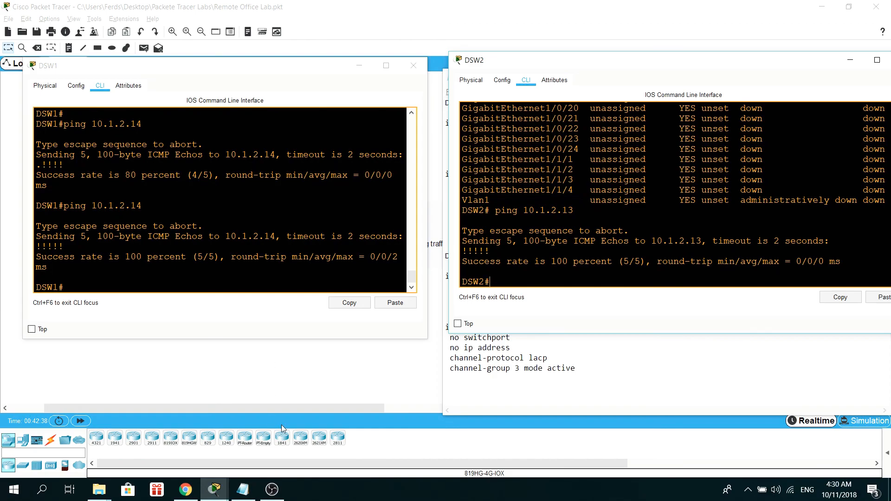
{"action": "left_click", "coordinate": [272, 490]}
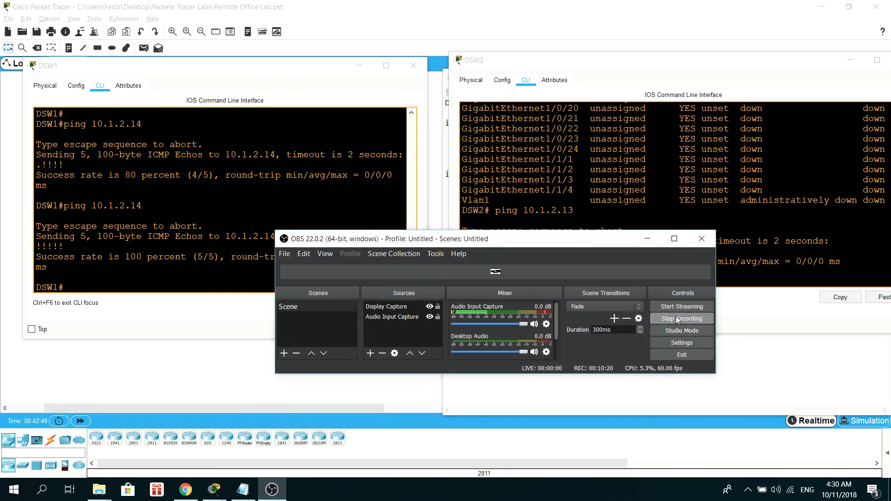